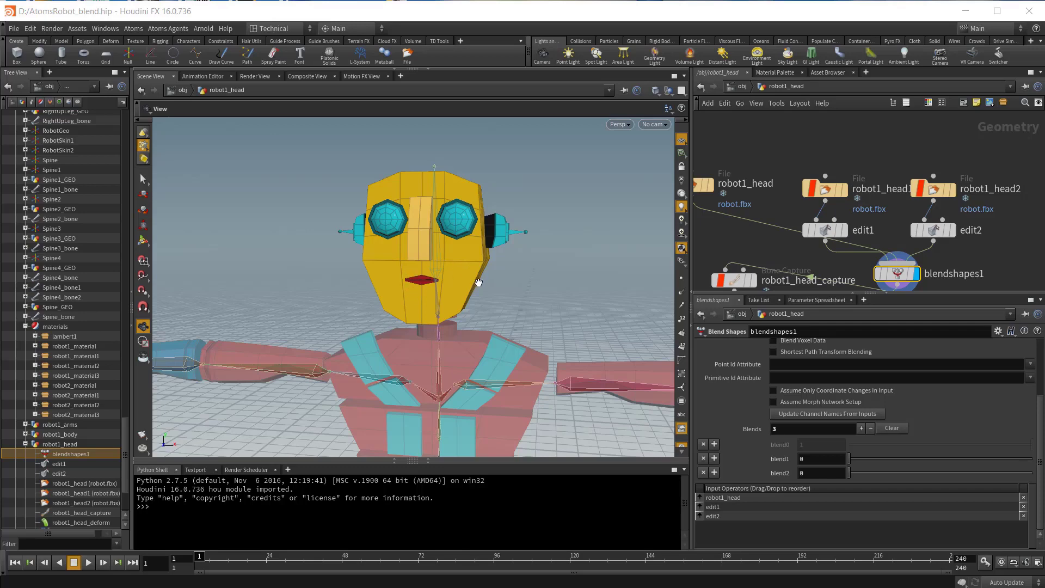
Step: Test the robot head by setting blend1 to 1 on blendshapes1, then return to /obj
{"action": "mouse_move", "coordinate": [490, 277]}
{"action": "left_mouse_down"}
{"action": "mouse_move", "coordinate": [444, 279]}
{"action": "mouse_move", "coordinate": [498, 277]}
{"action": "left_mouse_up"}
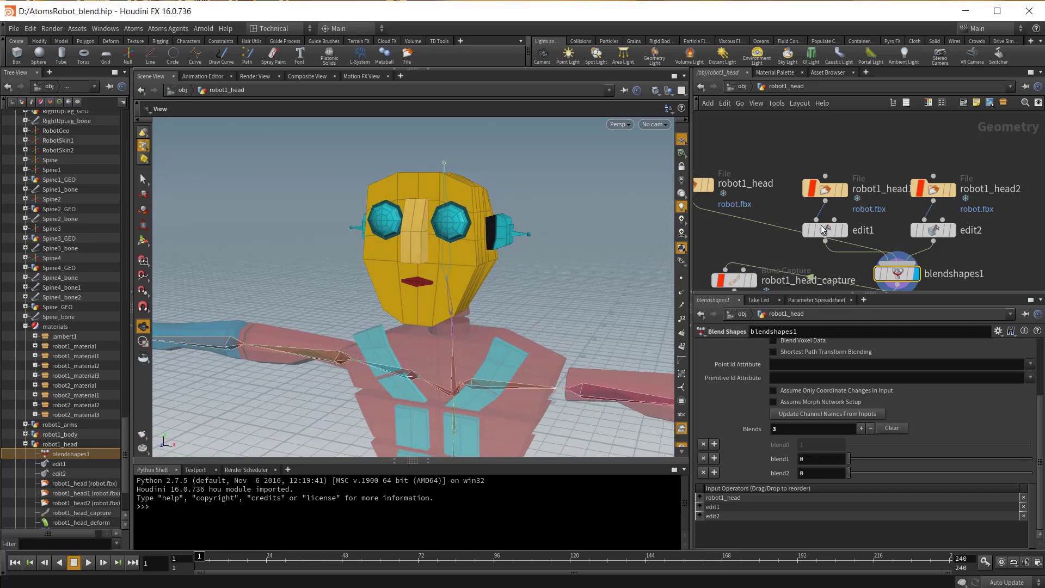
{"action": "mouse_move", "coordinate": [897, 274]}
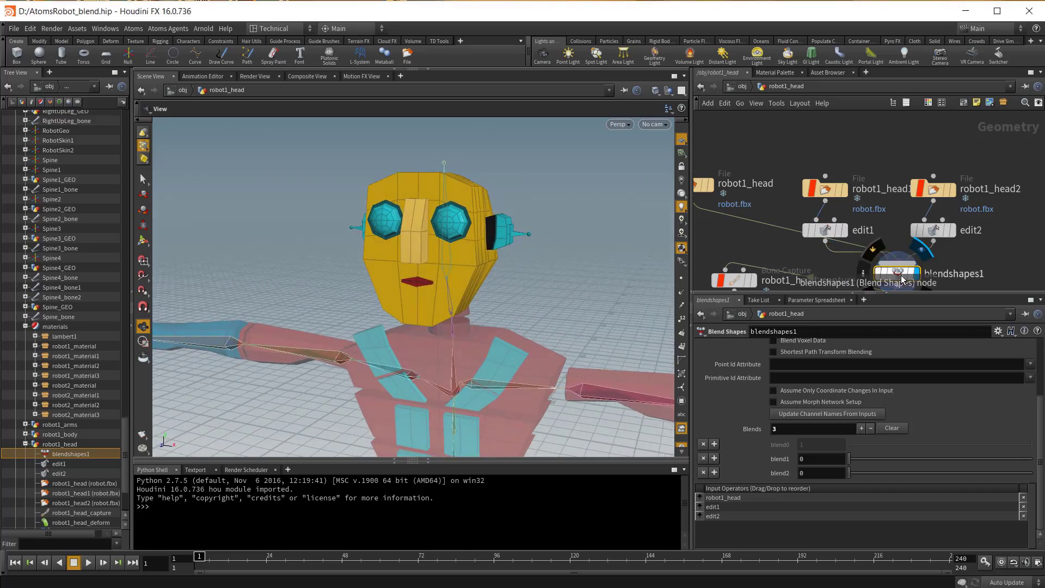
{"action": "mouse_move", "coordinate": [852, 466]}
{"action": "left_mouse_down"}
{"action": "mouse_move", "coordinate": [1031, 459]}
{"action": "mouse_move", "coordinate": [849, 459]}
{"action": "mouse_move", "coordinate": [1032, 473]}
{"action": "mouse_move", "coordinate": [849, 472]}
{"action": "left_mouse_up"}
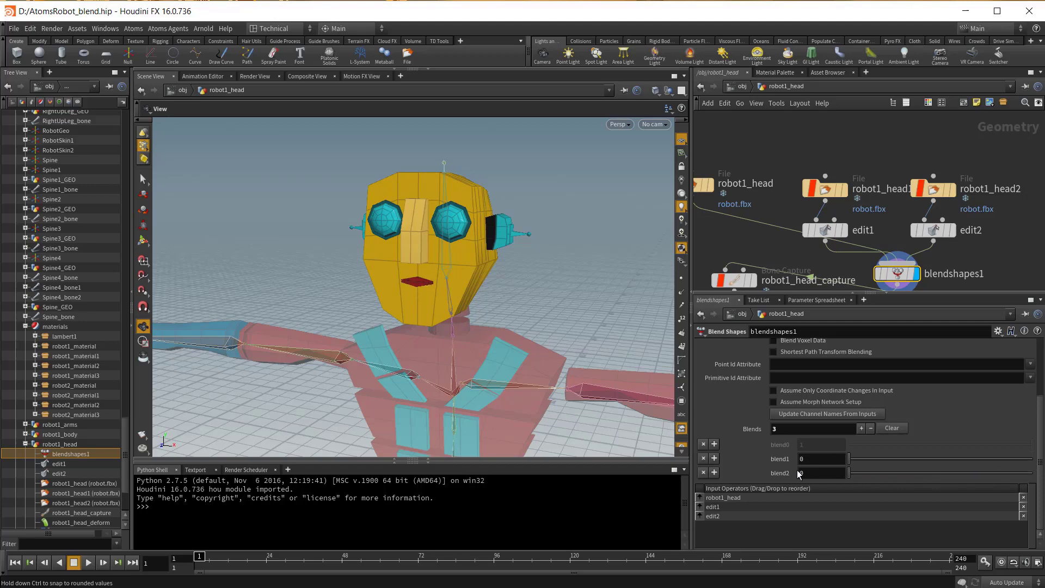
{"action": "key", "text": "u"}
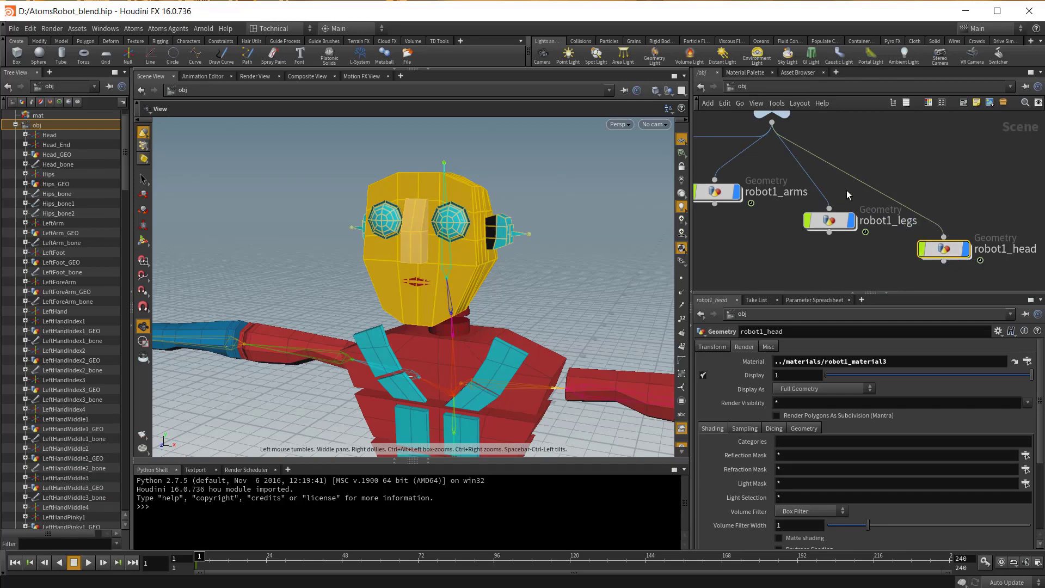
Step: Set the Atoms Mesh Exporter output to robot_head_blendshapes in the atomsDemo/data folder
{"action": "left_click", "coordinate": [136, 29]}
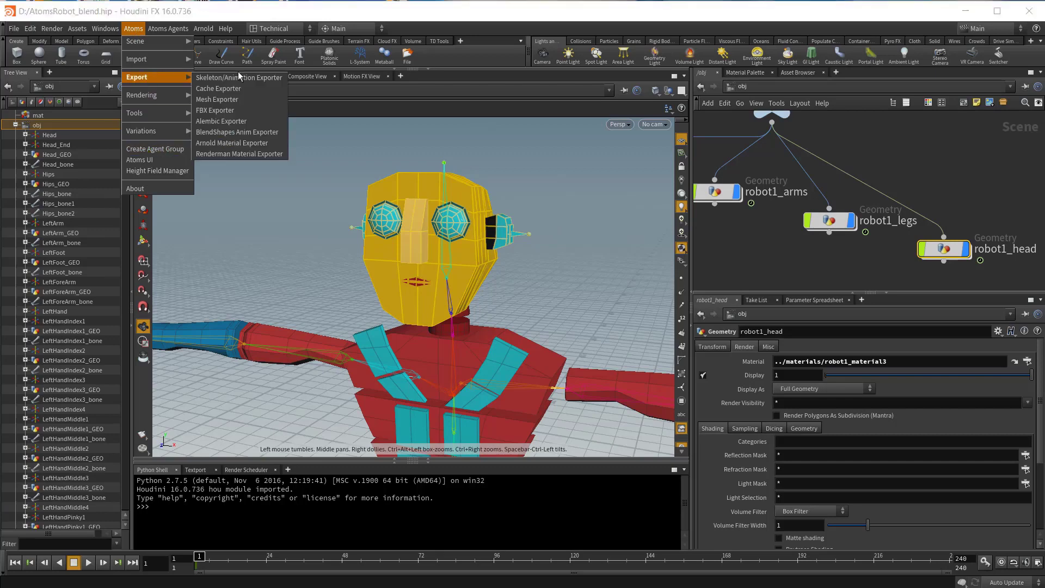
{"action": "left_click", "coordinate": [241, 100]}
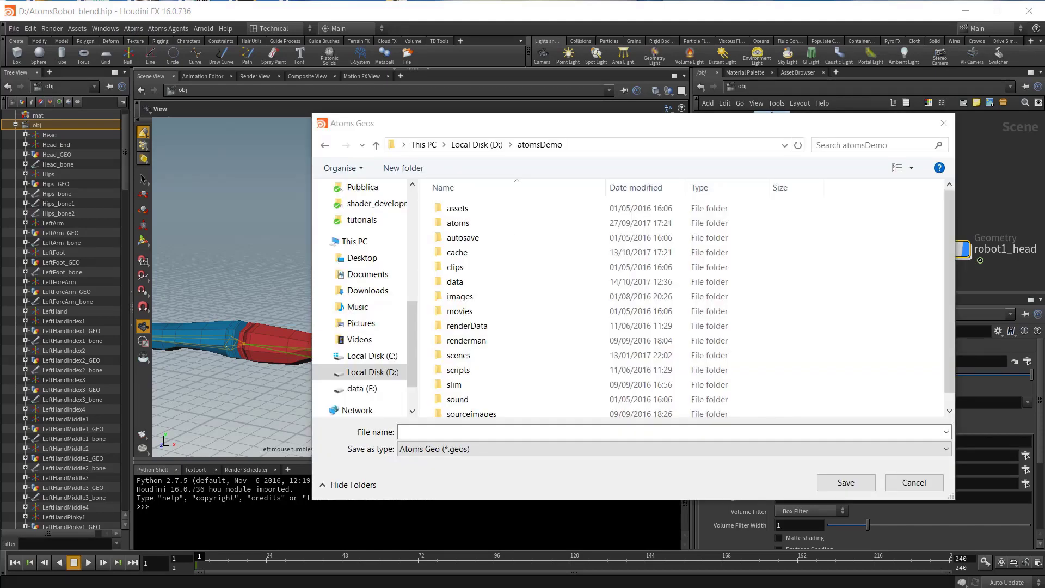
{"action": "double_click", "coordinate": [456, 281]}
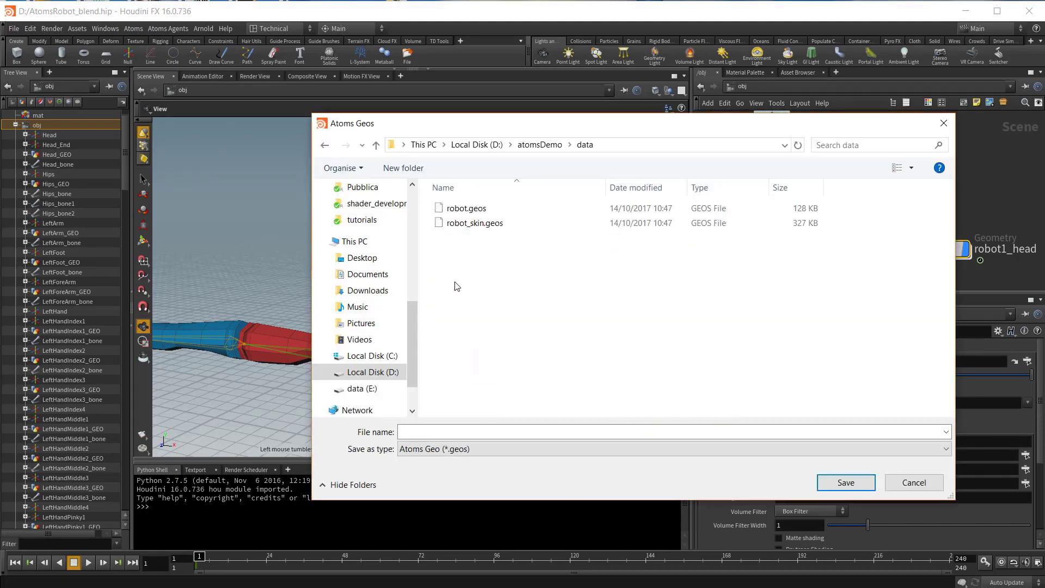
{"action": "left_click", "coordinate": [434, 429]}
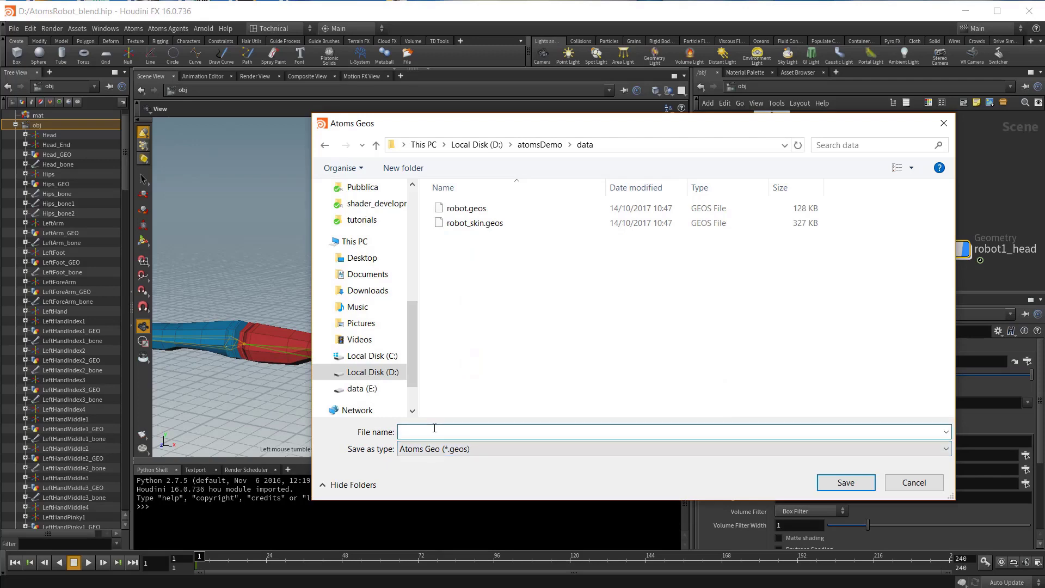
{"action": "type", "text": "robot_"}
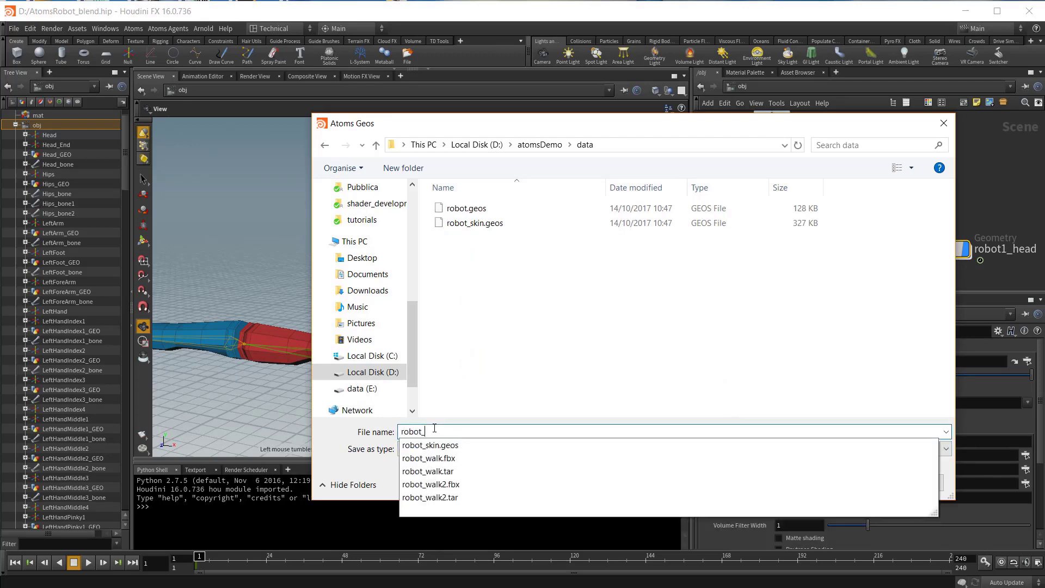
{"action": "type", "text": "head_blendshapes"}
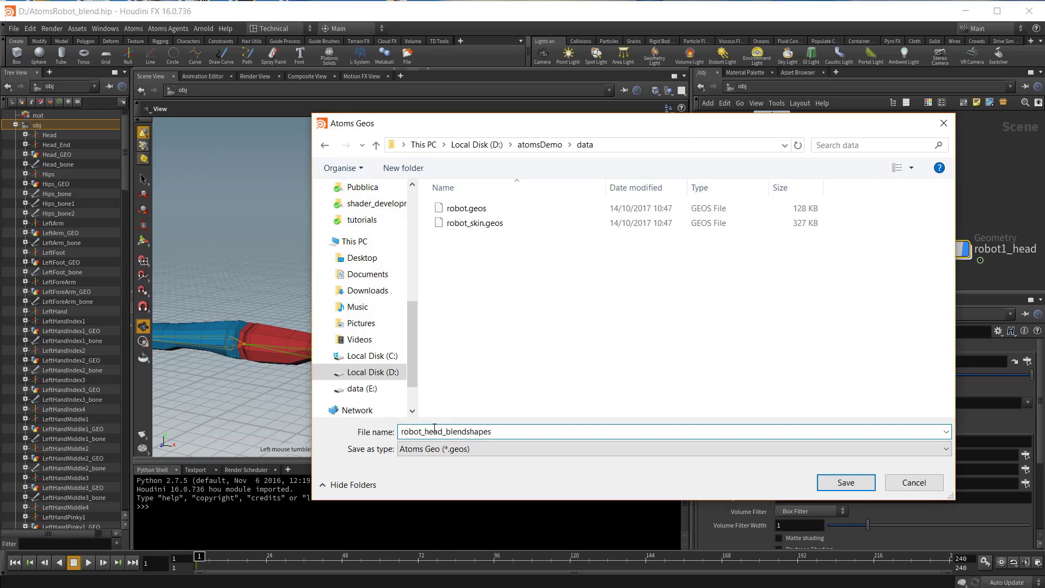
{"action": "key", "text": "Return"}
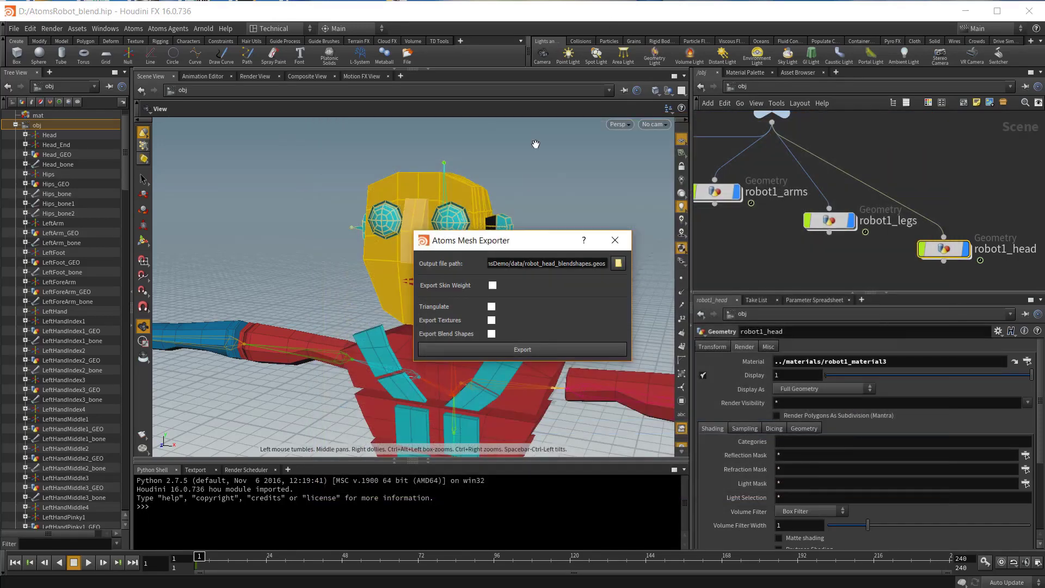
Step: Export robot1_head with skin weights, Hips root, robot.atomsskel skeleton and blend shapes
{"action": "left_click", "coordinate": [491, 286]}
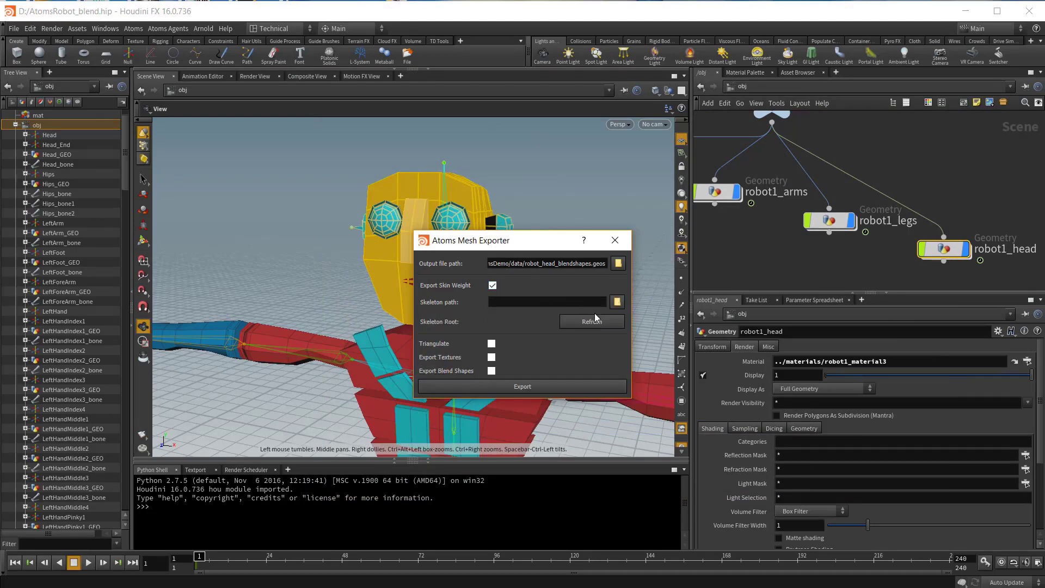
{"action": "left_click", "coordinate": [44, 176]}
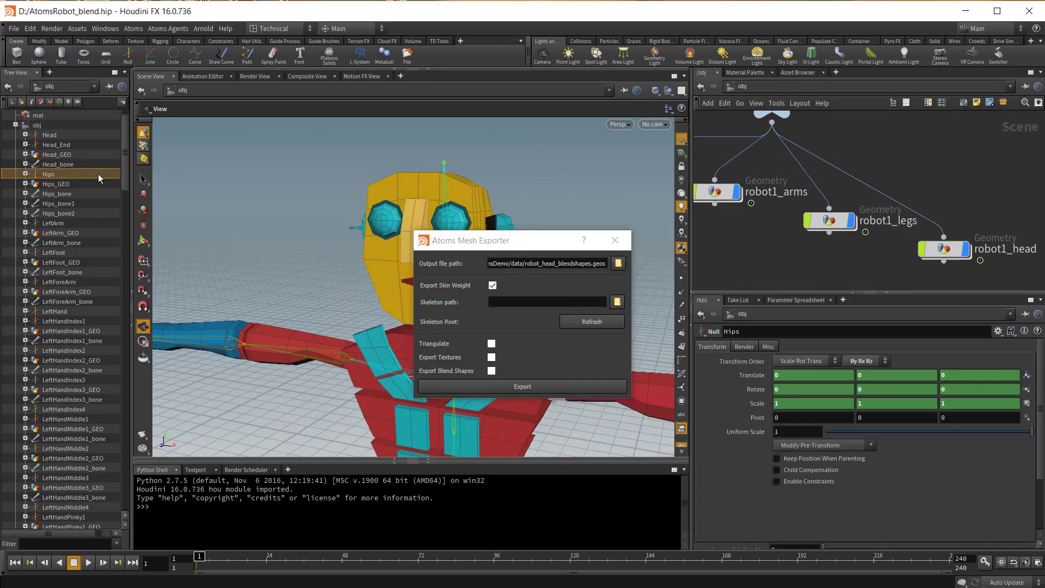
{"action": "left_click", "coordinate": [582, 321]}
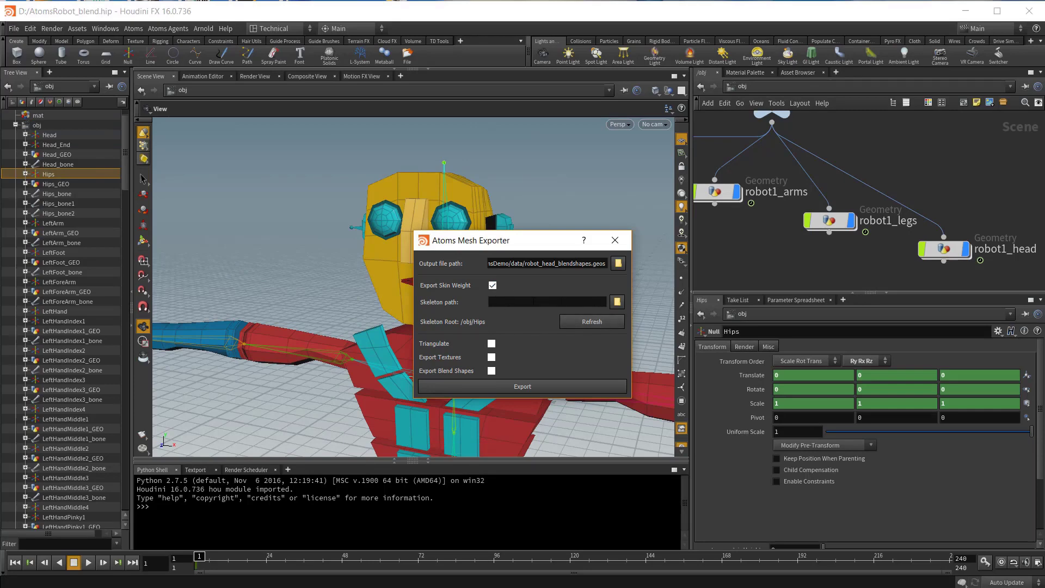
{"action": "left_click", "coordinate": [616, 301]}
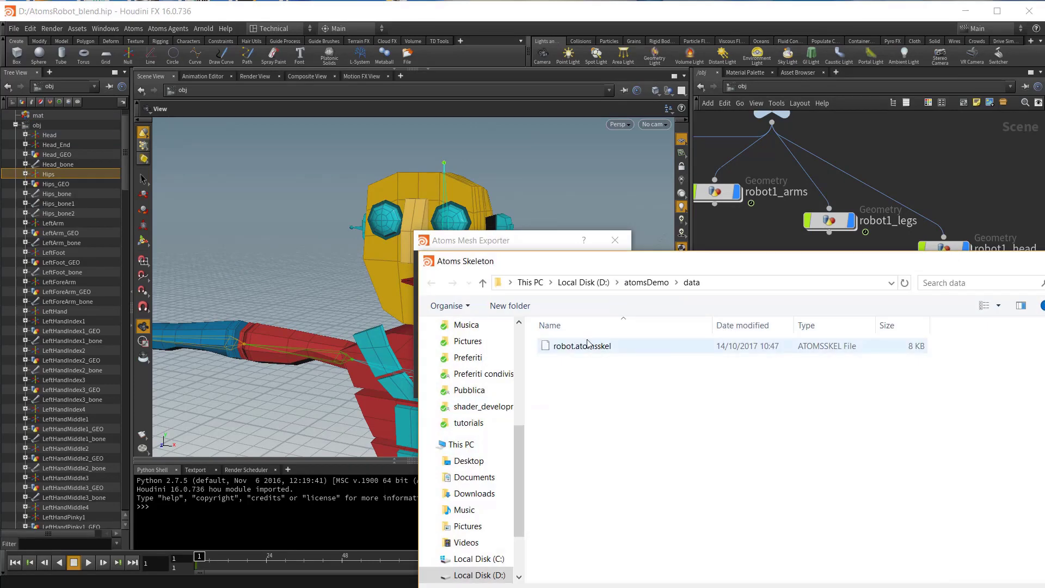
{"action": "double_click", "coordinate": [582, 345]}
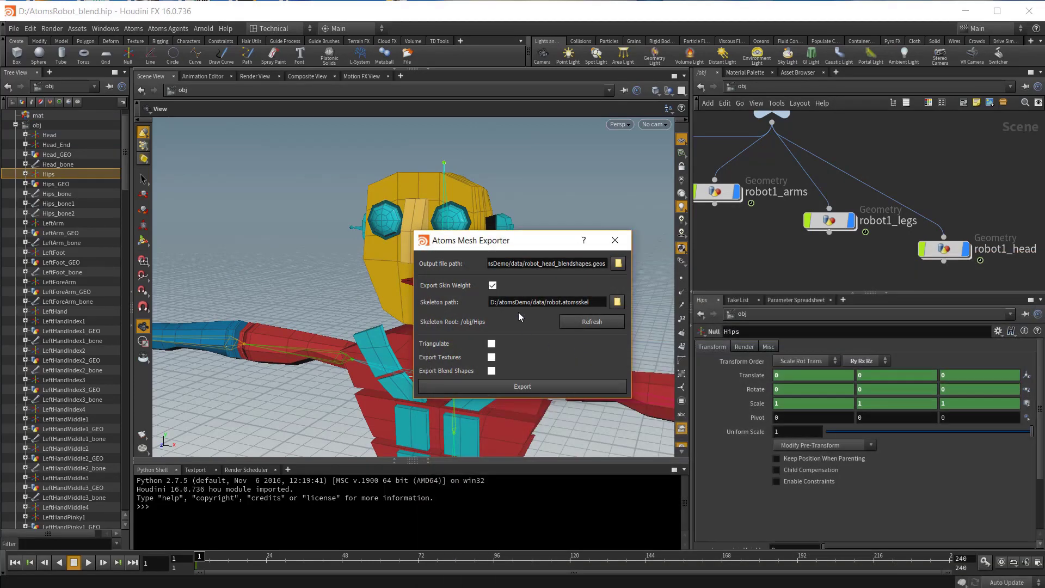
{"action": "left_click", "coordinate": [492, 371]}
{"action": "left_click", "coordinate": [513, 386]}
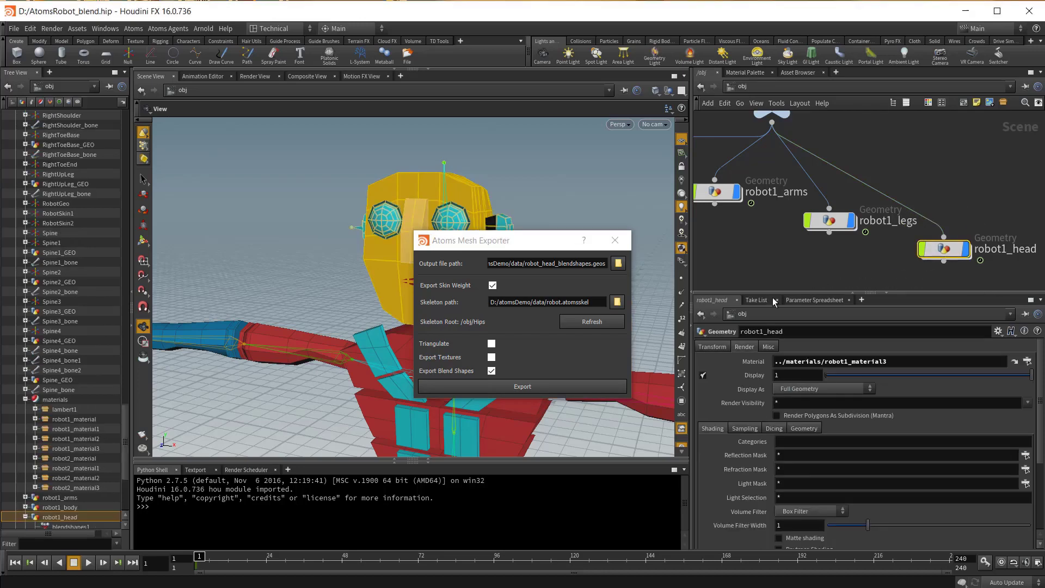
{"action": "left_click", "coordinate": [521, 390]}
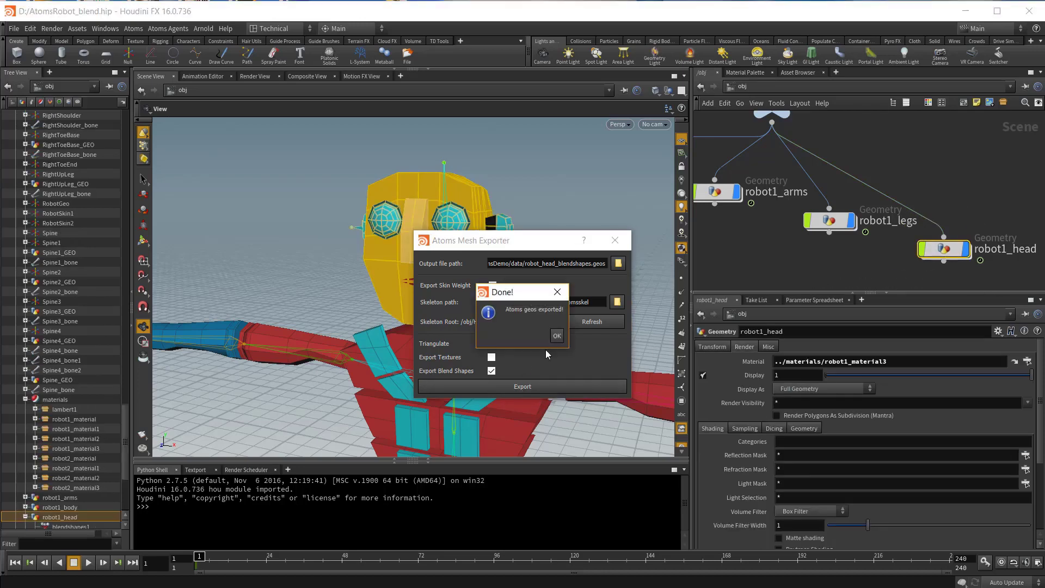
{"action": "left_click", "coordinate": [558, 337]}
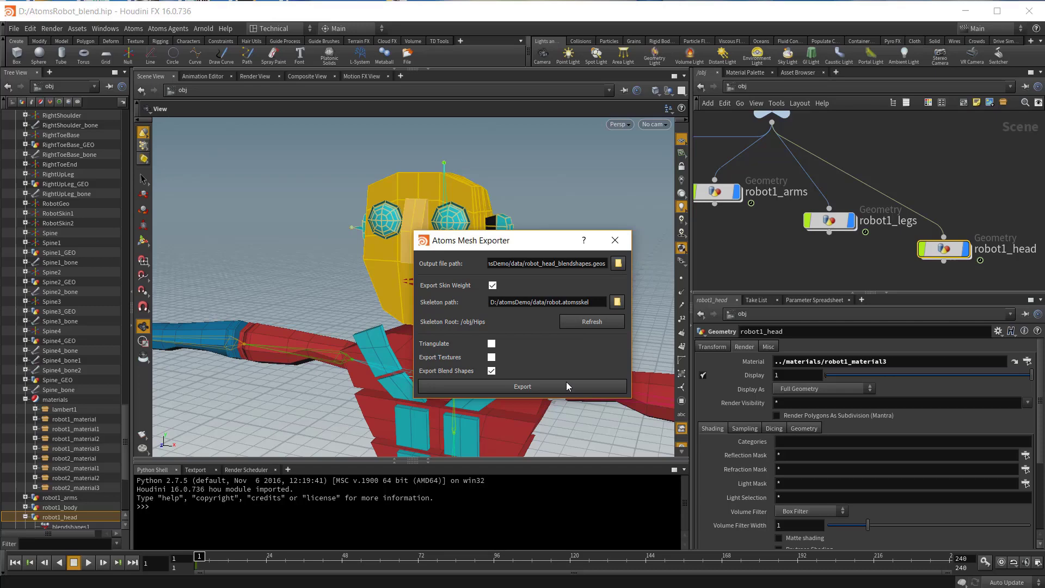
Step: Close the Atoms Mesh Exporter and create a new empty scene
{"action": "left_click_drag", "start_coordinate": [511, 247], "coordinate": [497, 245]}
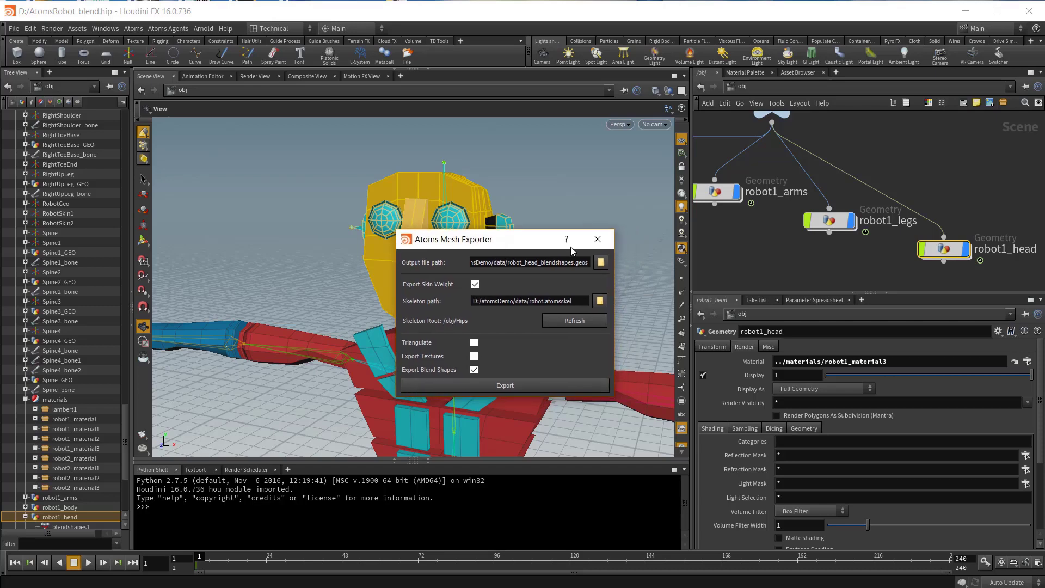
{"action": "left_click", "coordinate": [601, 238]}
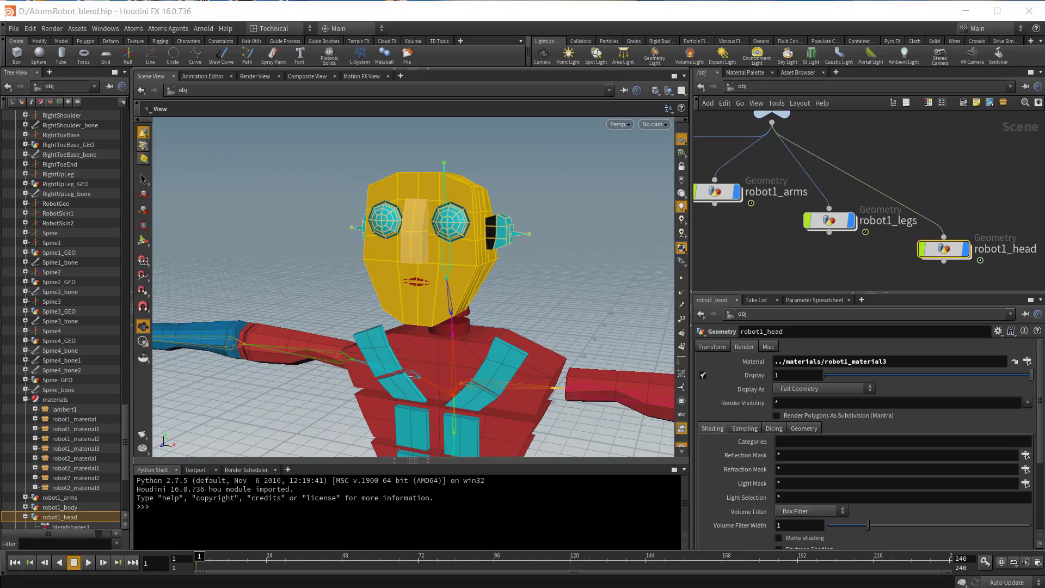
{"action": "key", "text": "ctrl+n"}
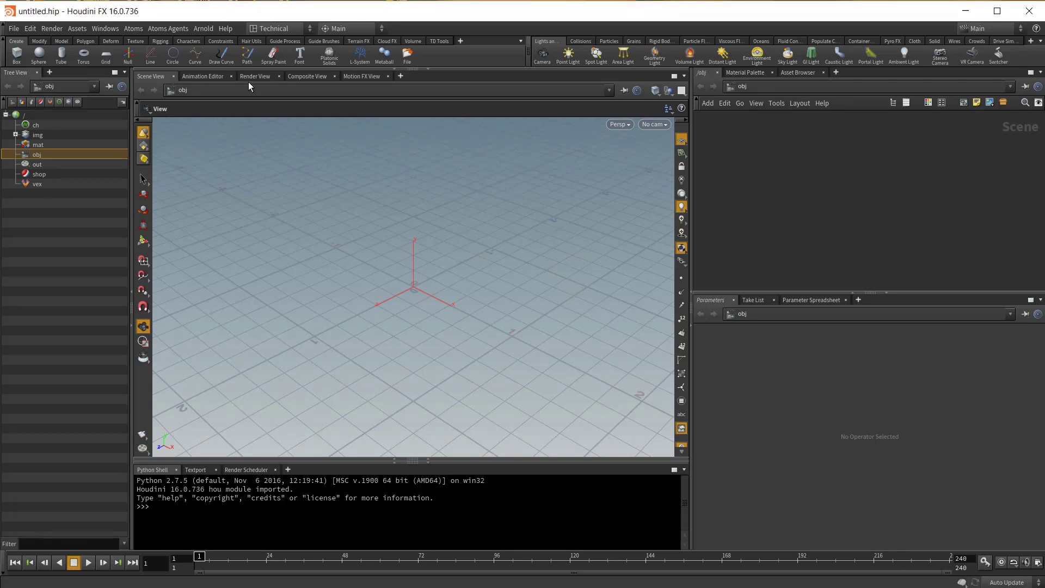
Step: Add the Atoms shelf, create an Atoms agent group setup, and enter agentGroup1_geo
{"action": "left_click", "coordinate": [461, 42]}
{"action": "mouse_move", "coordinate": [482, 80]}
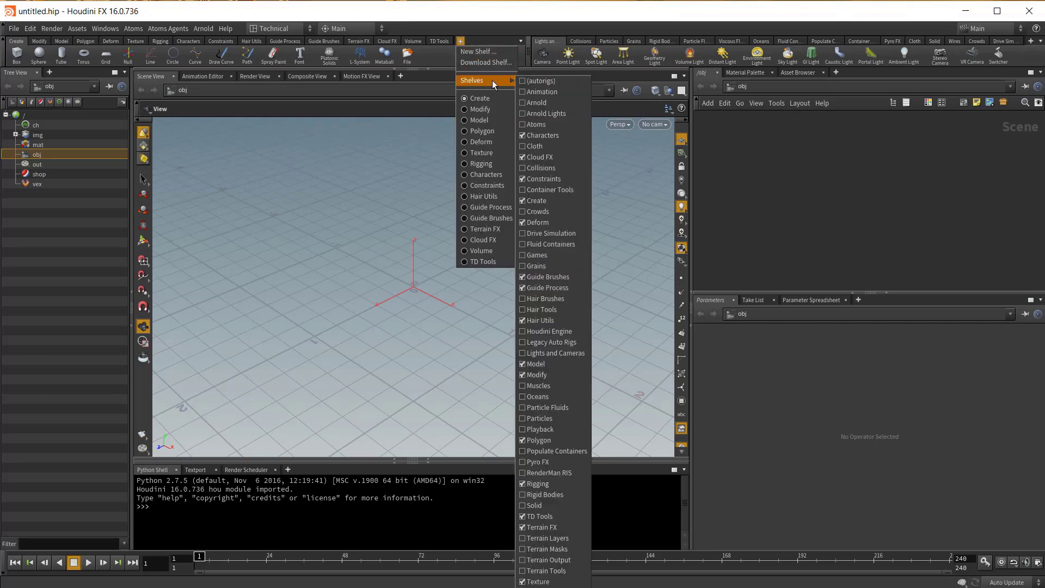
{"action": "left_click", "coordinate": [537, 125]}
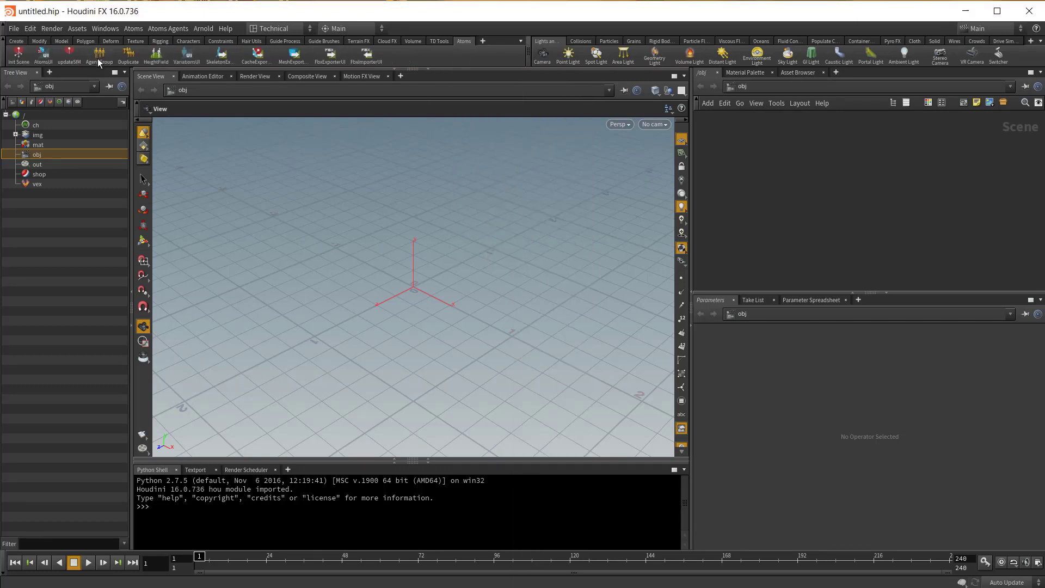
{"action": "left_click", "coordinate": [98, 63]}
{"action": "left_click", "coordinate": [609, 359]}
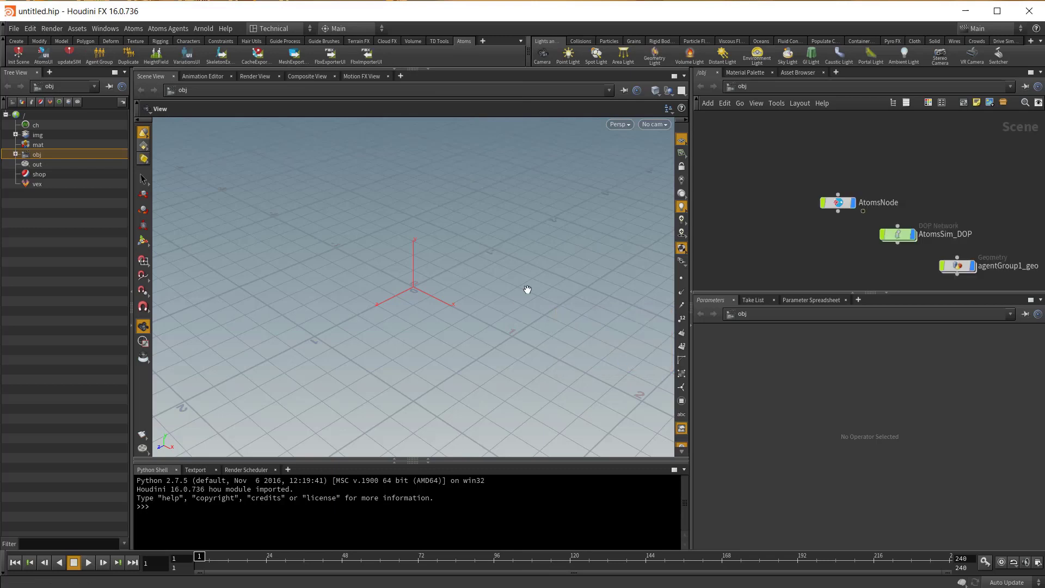
{"action": "double_click", "coordinate": [956, 265]}
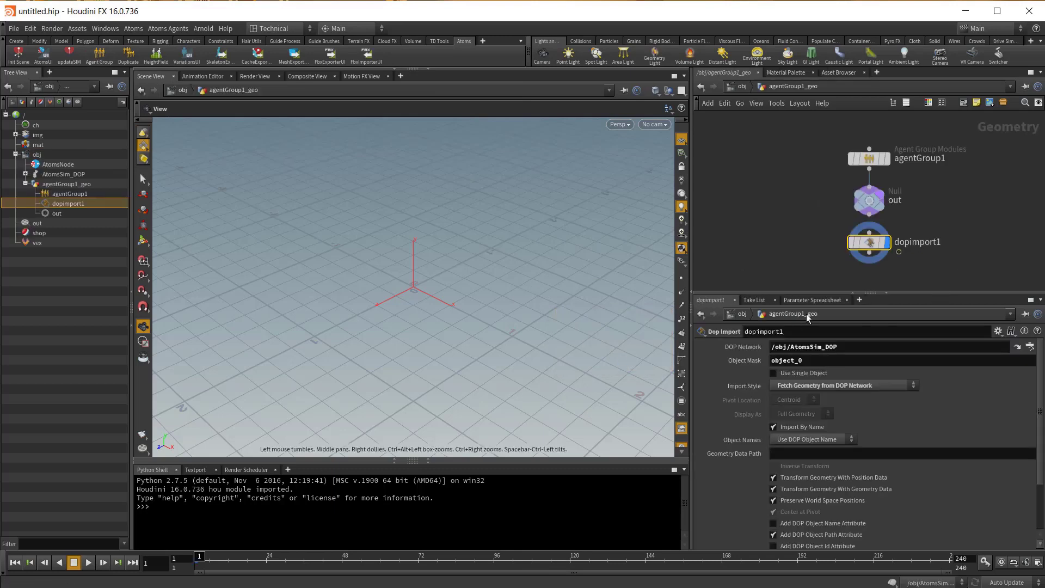
Step: Add gridLayout and stateMachine behaviour modules to agentGroup1
{"action": "left_click", "coordinate": [882, 159]}
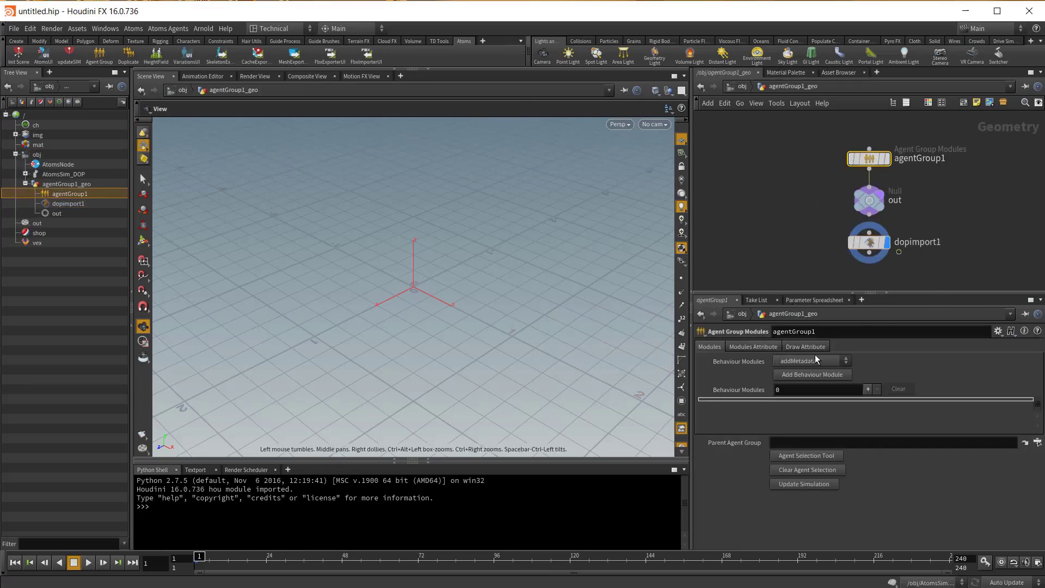
{"action": "left_click", "coordinate": [817, 362]}
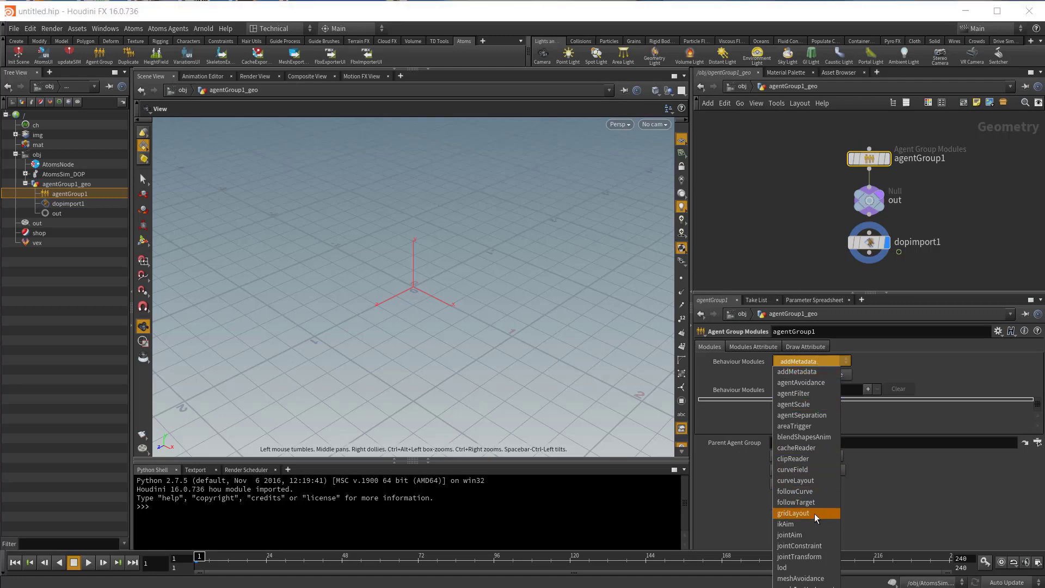
{"action": "left_click", "coordinate": [804, 516]}
{"action": "left_click", "coordinate": [811, 374]}
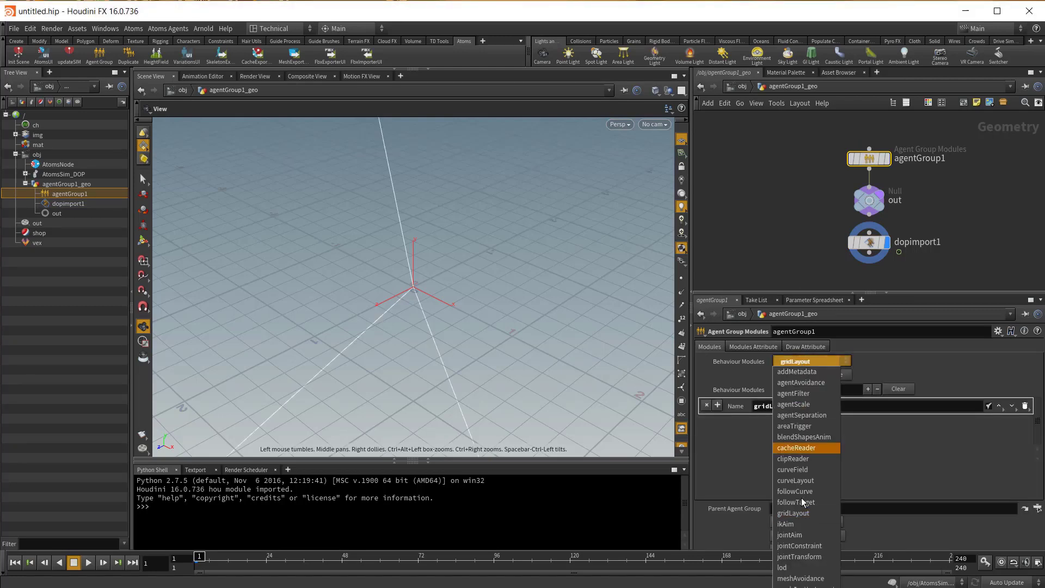
{"action": "left_click", "coordinate": [804, 572]}
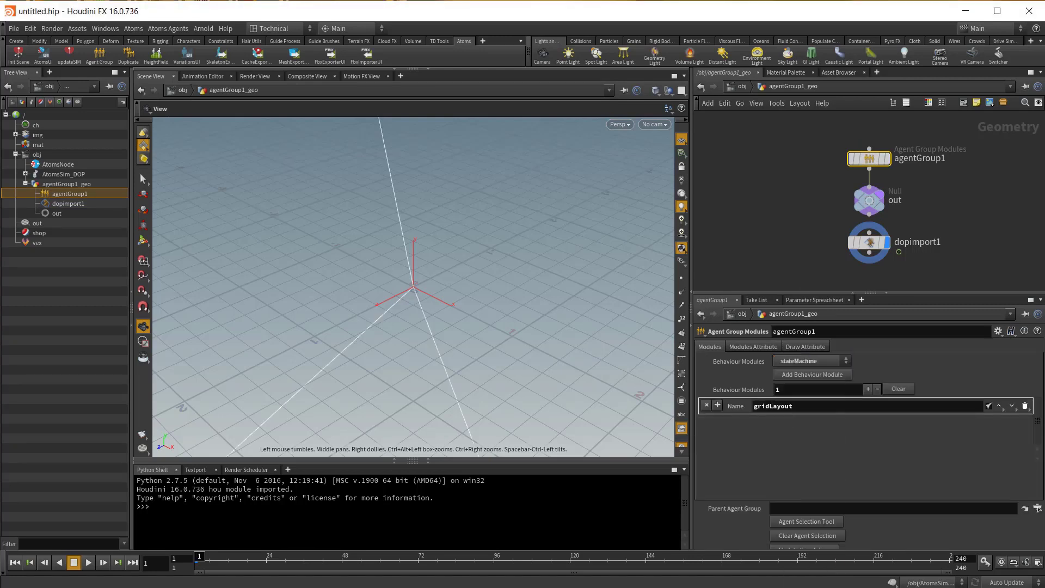
{"action": "left_click", "coordinate": [812, 373]}
Step: Set the agent Draw Mode to Skin and view the robot from the front
{"action": "left_click", "coordinate": [756, 346]}
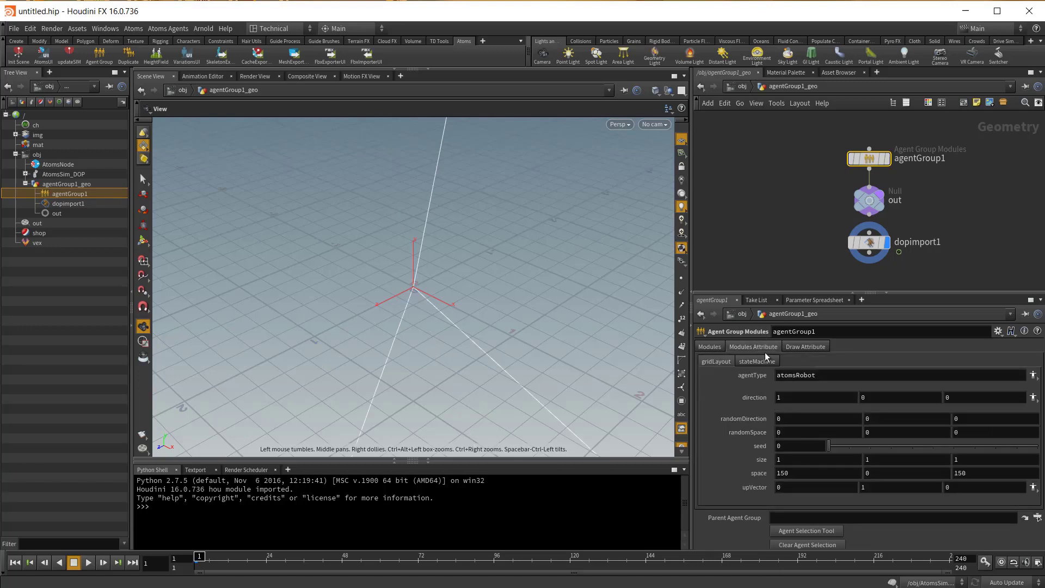
{"action": "left_click", "coordinate": [811, 347]}
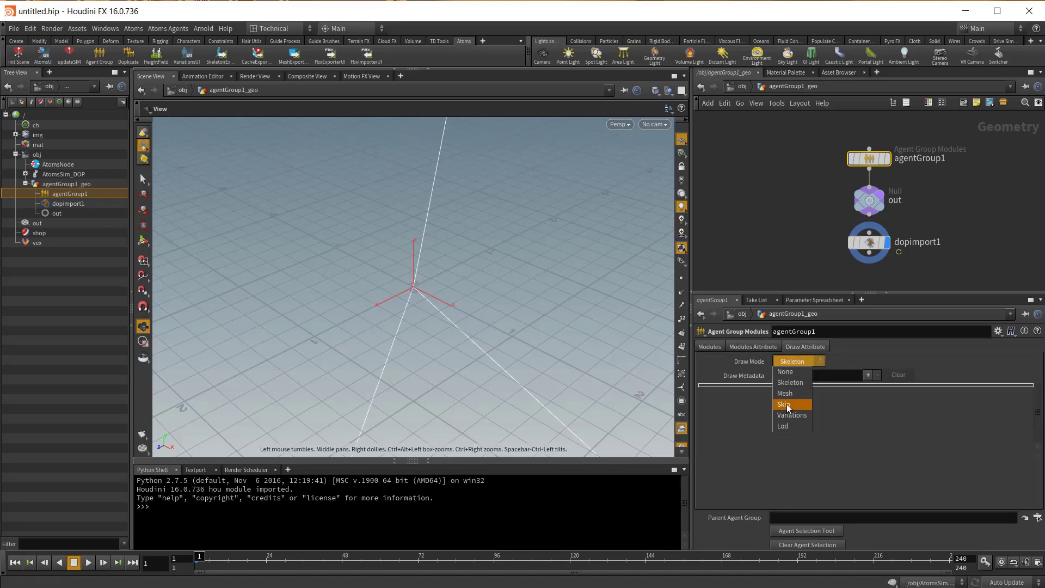
{"action": "left_click", "coordinate": [786, 403]}
{"action": "scroll", "coordinate": [222, 275], "scroll_direction": "down", "scroll_amount": 5}
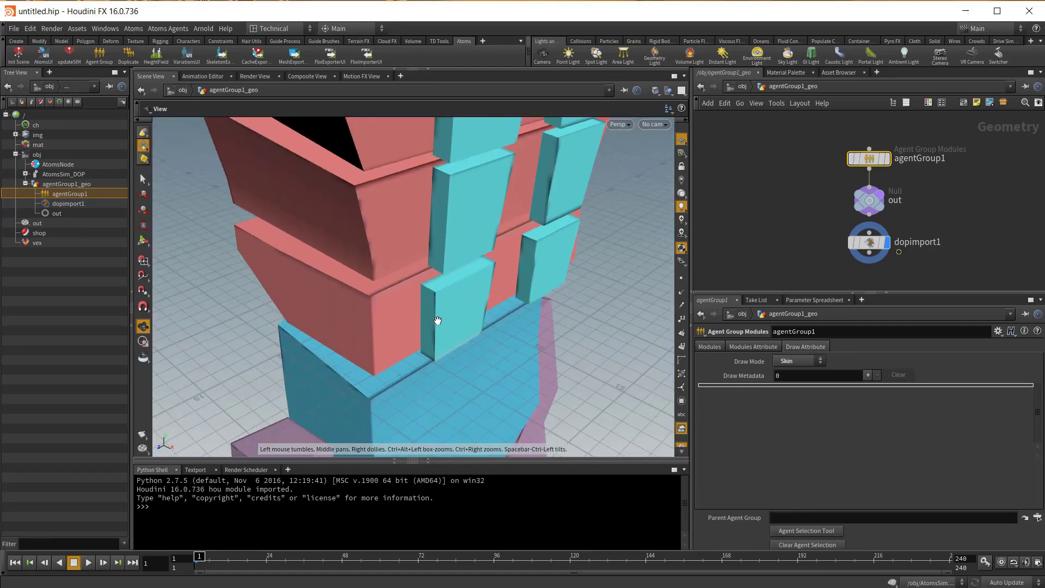
{"action": "scroll", "coordinate": [234, 301], "scroll_direction": "down", "scroll_amount": 5}
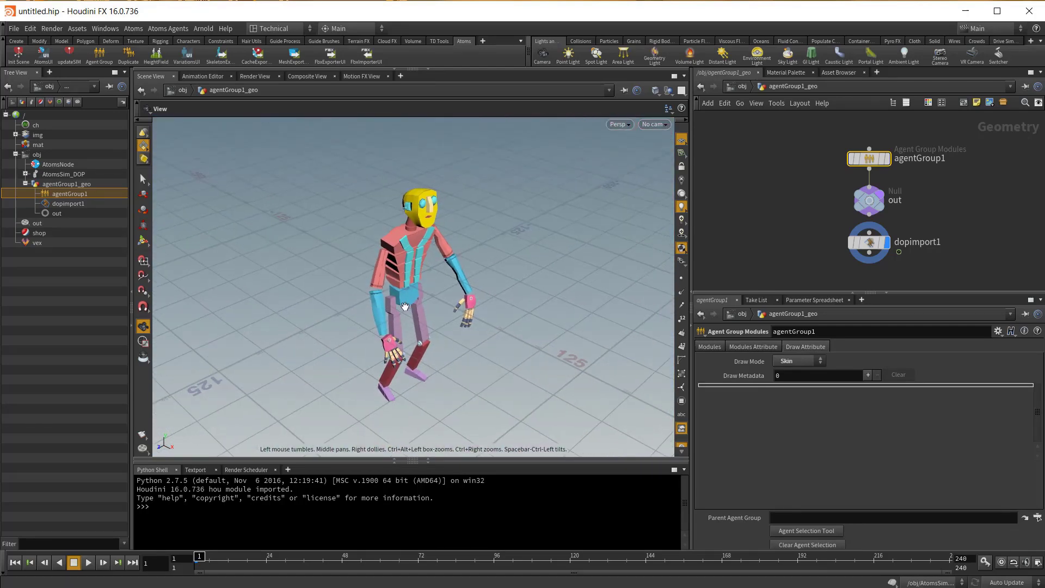
{"action": "left_click_drag", "start_coordinate": [233, 300], "coordinate": [381, 262]}
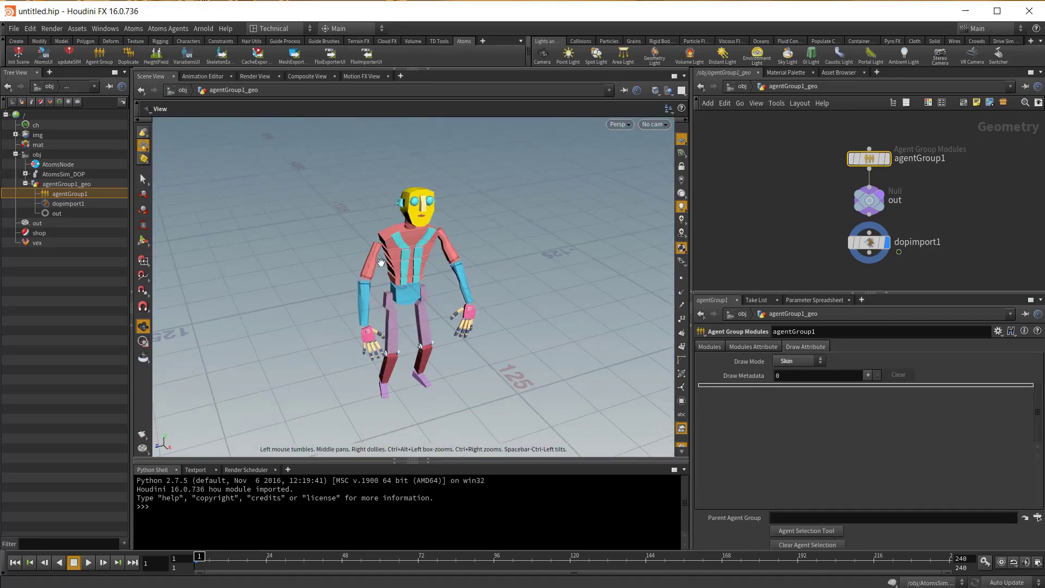
Step: Load data/variations/robot.json in the Agent Variation Manager and select atomsRobot
{"action": "left_click", "coordinate": [135, 29]}
{"action": "mouse_move", "coordinate": [142, 131]}
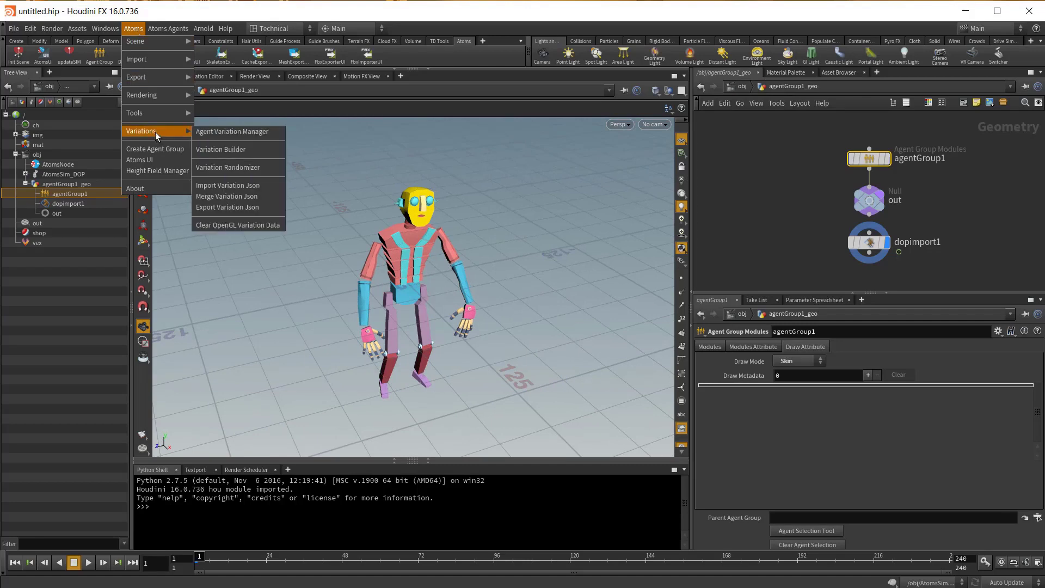
{"action": "left_click", "coordinate": [225, 134]}
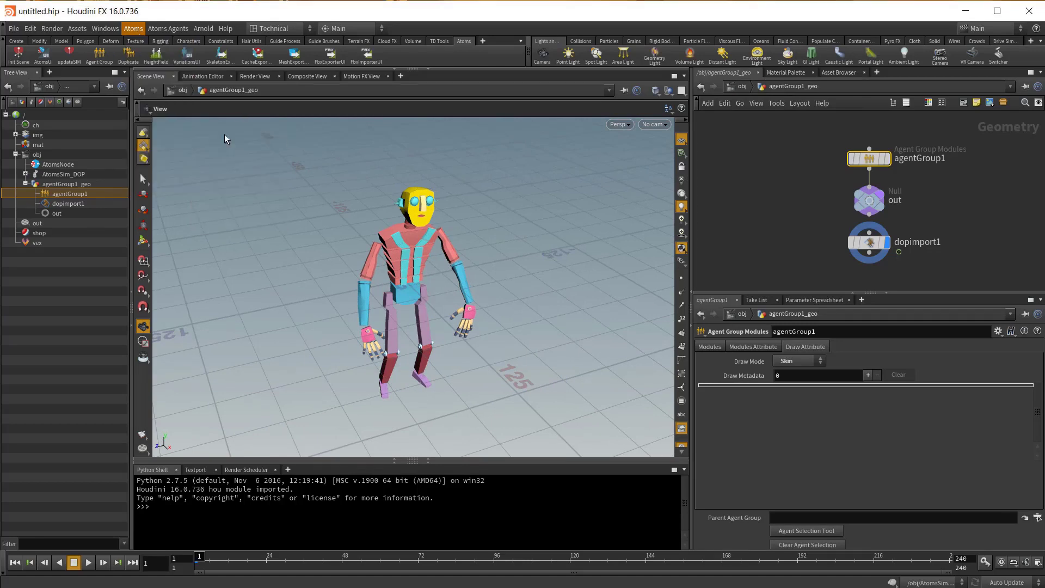
{"action": "left_click", "coordinate": [312, 95]}
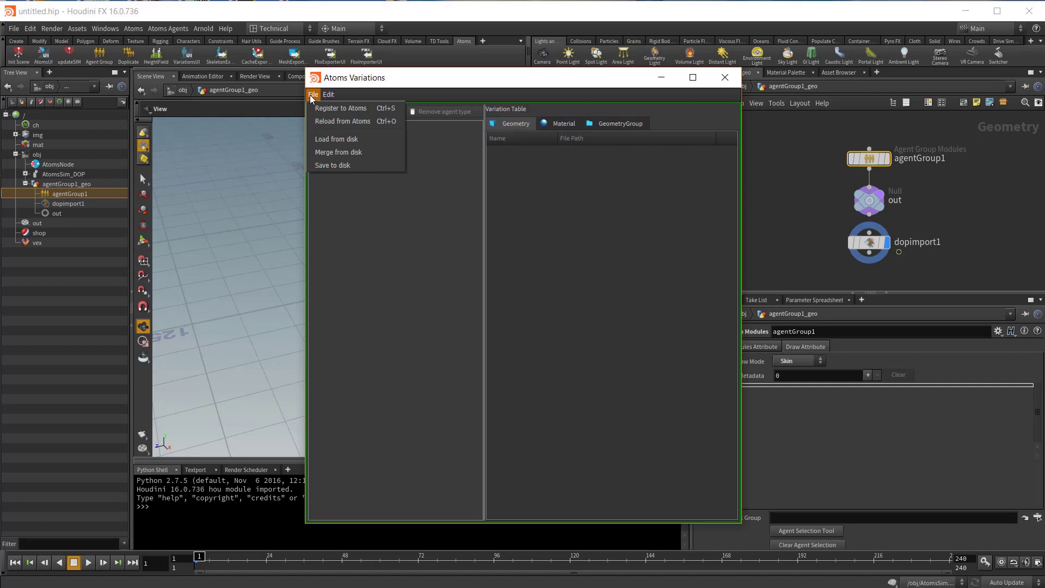
{"action": "left_click", "coordinate": [336, 139]}
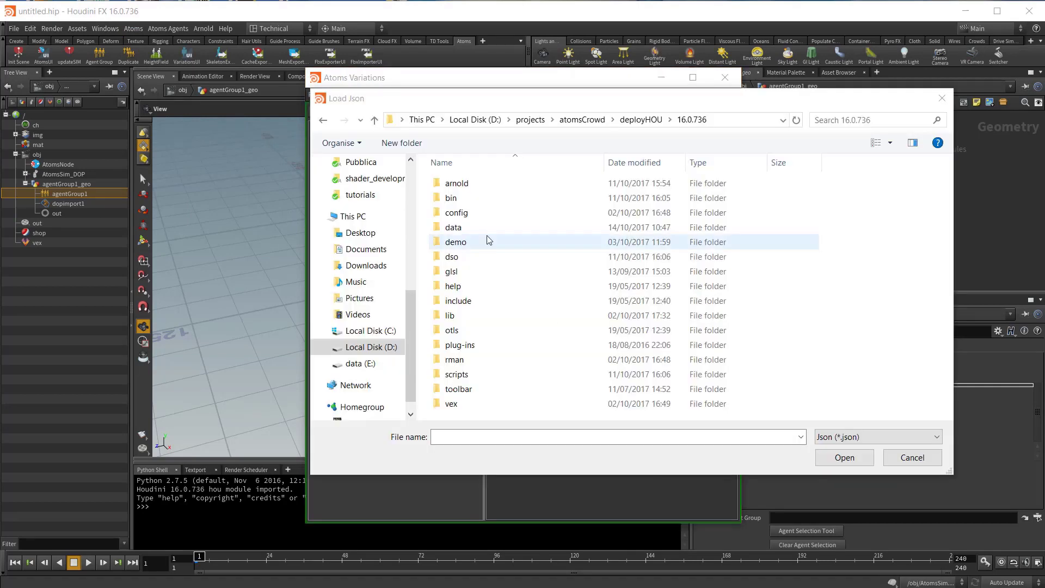
{"action": "double_click", "coordinate": [449, 231]}
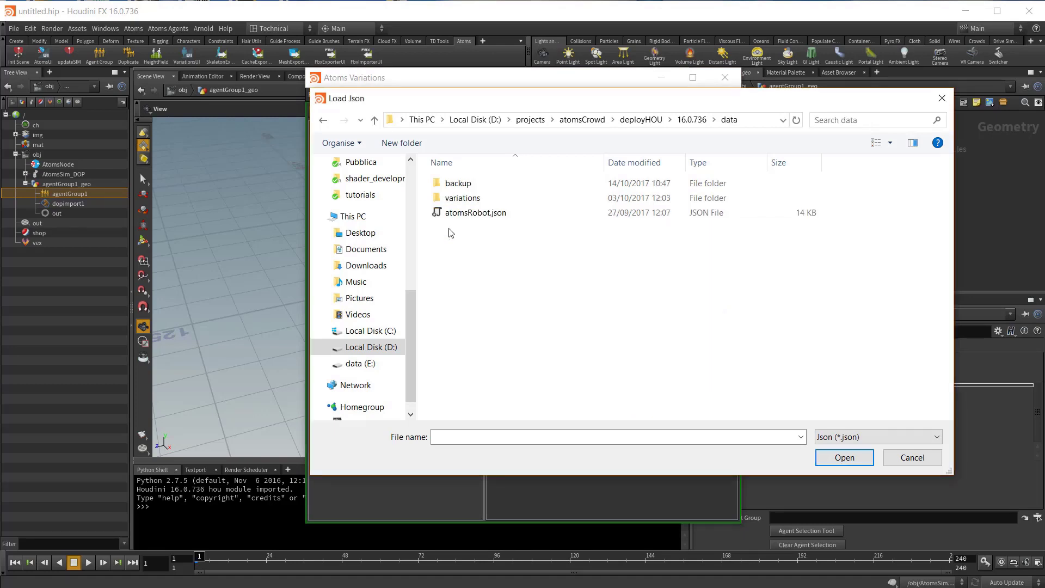
{"action": "double_click", "coordinate": [461, 198]}
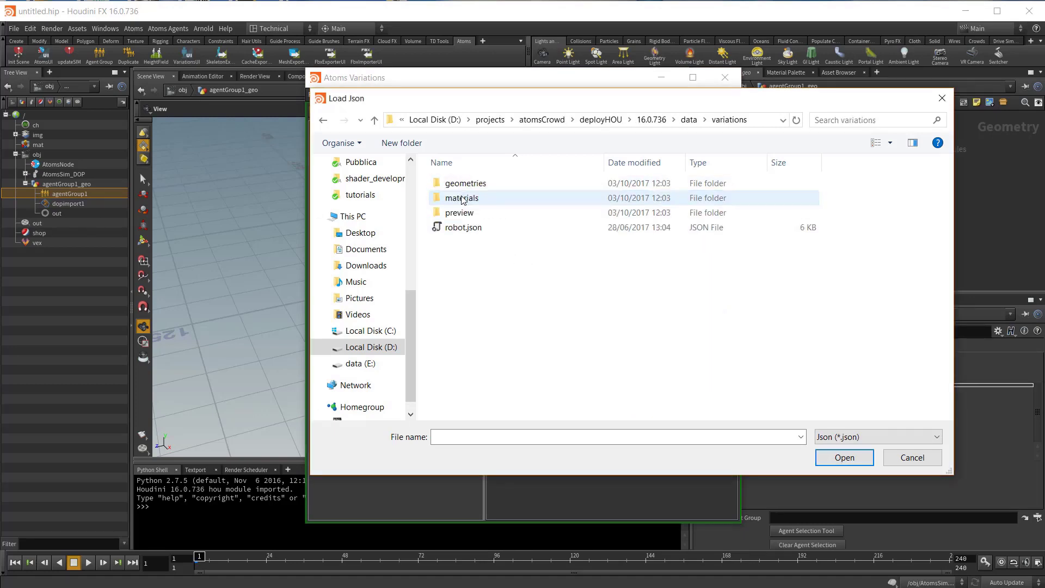
{"action": "double_click", "coordinate": [458, 227]}
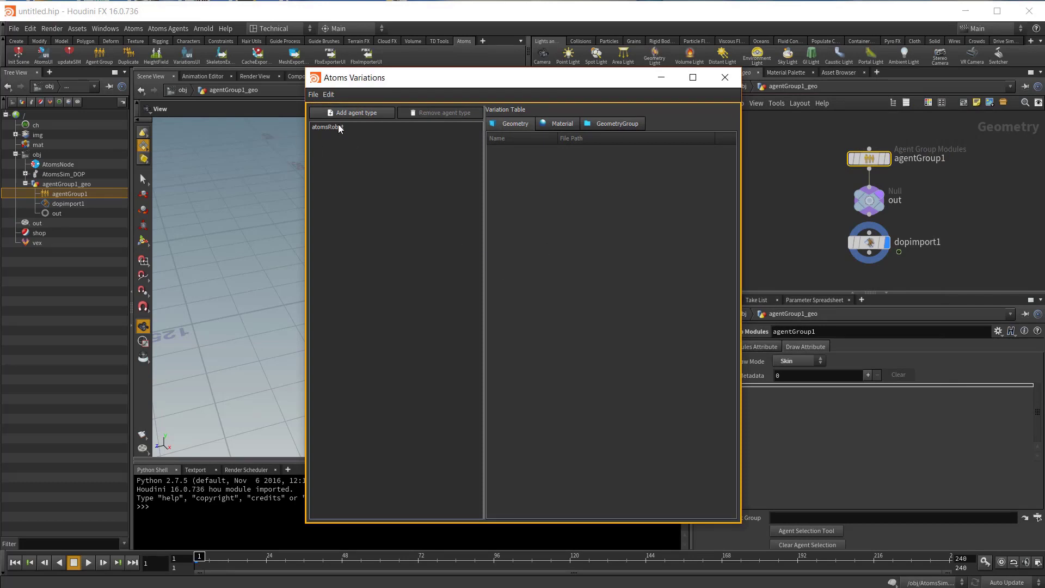
{"action": "left_click", "coordinate": [337, 128]}
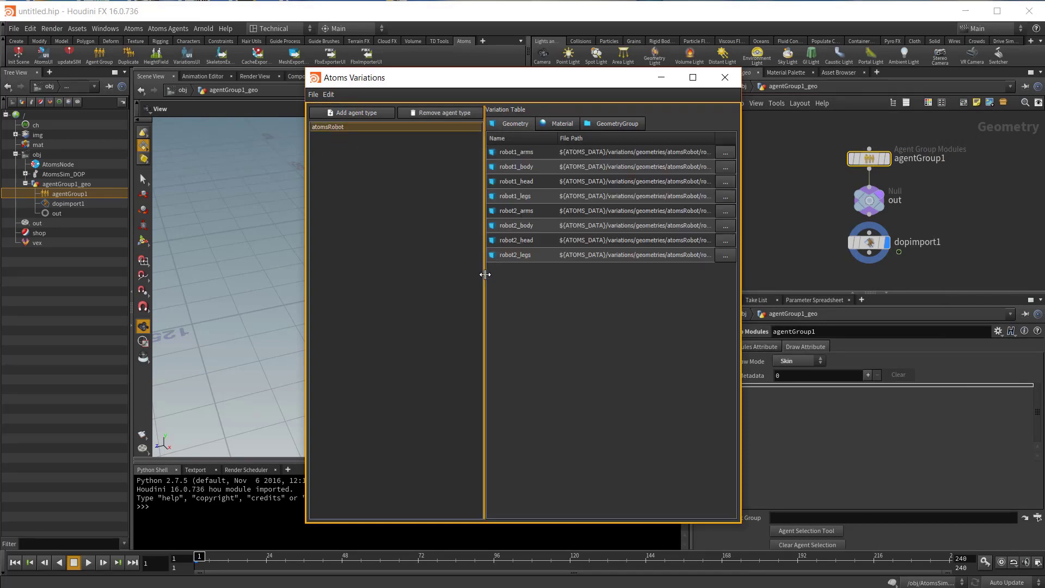
Step: Point robot1_head's geometry to D:/atomsDemo/data/robot_head_blendshapes.geos
{"action": "left_click_drag", "start_coordinate": [483, 274], "coordinate": [434, 276]}
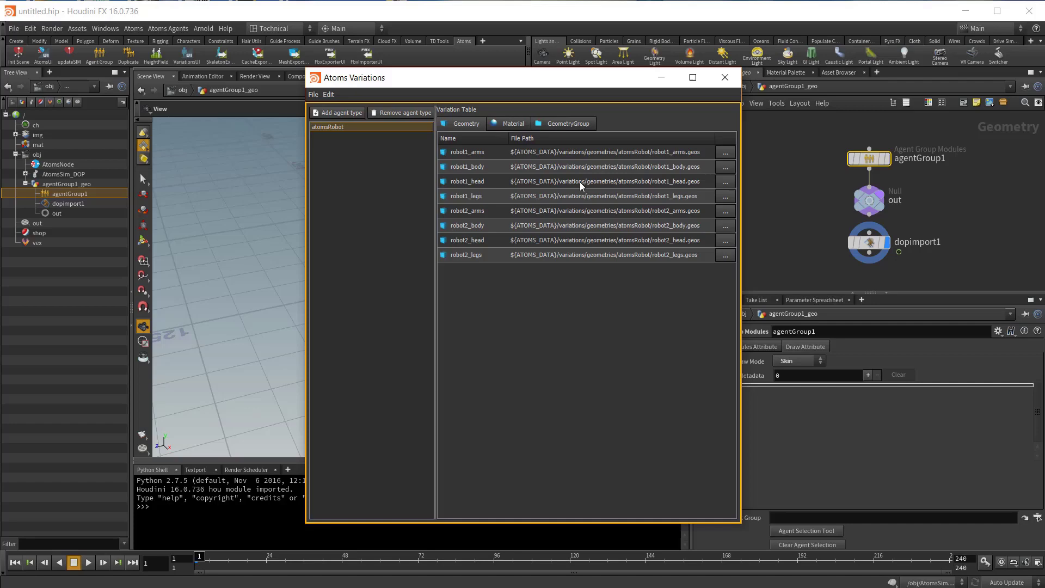
{"action": "left_click", "coordinate": [725, 181]}
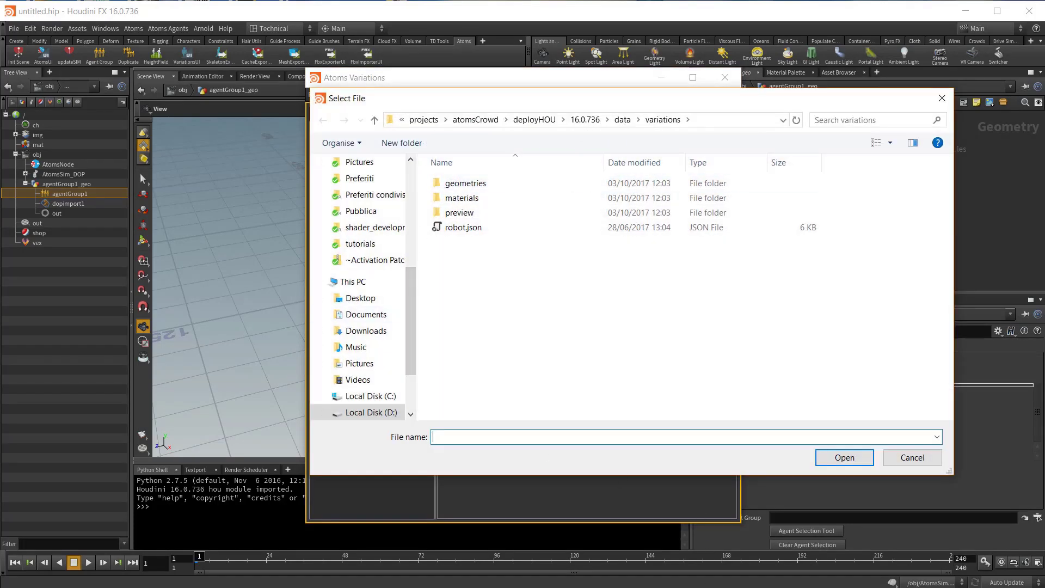
{"action": "left_click", "coordinate": [368, 412]}
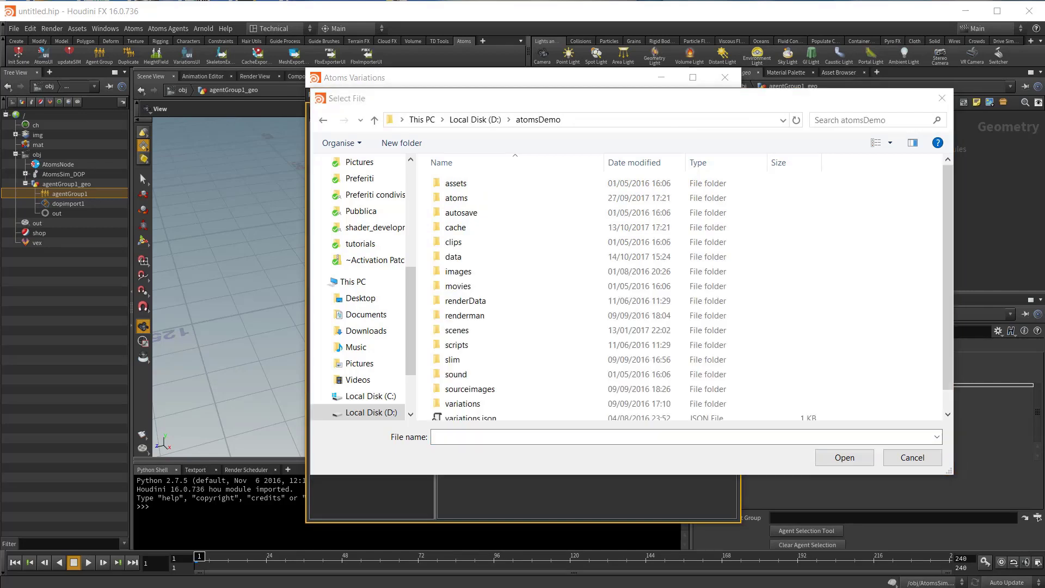
{"action": "double_click", "coordinate": [448, 259]}
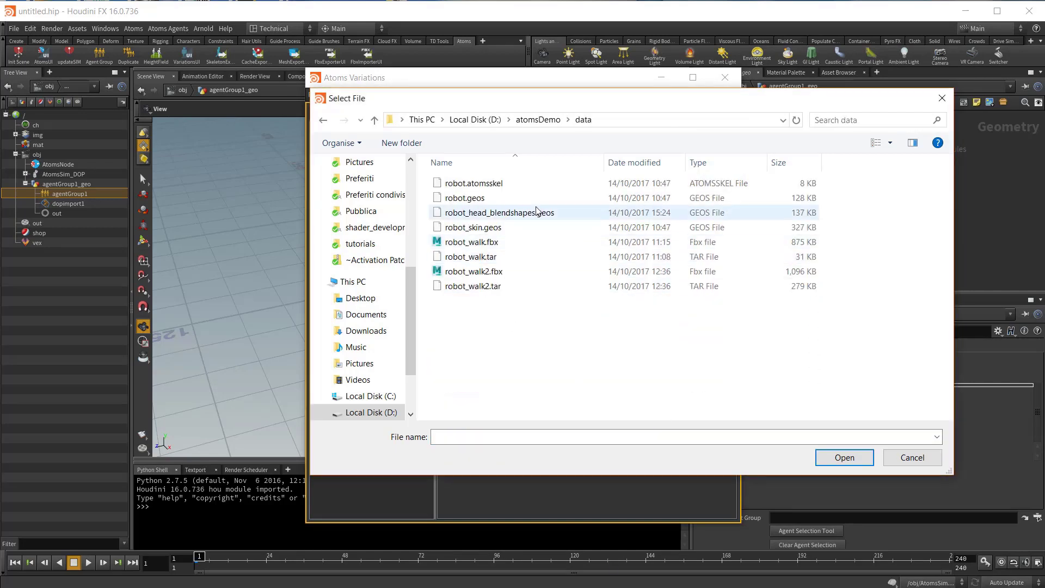
{"action": "left_click", "coordinate": [491, 218]}
Step: Confirm the blendshape head file, register the robot variations to Atoms, and close the window
{"action": "left_click", "coordinate": [845, 457]}
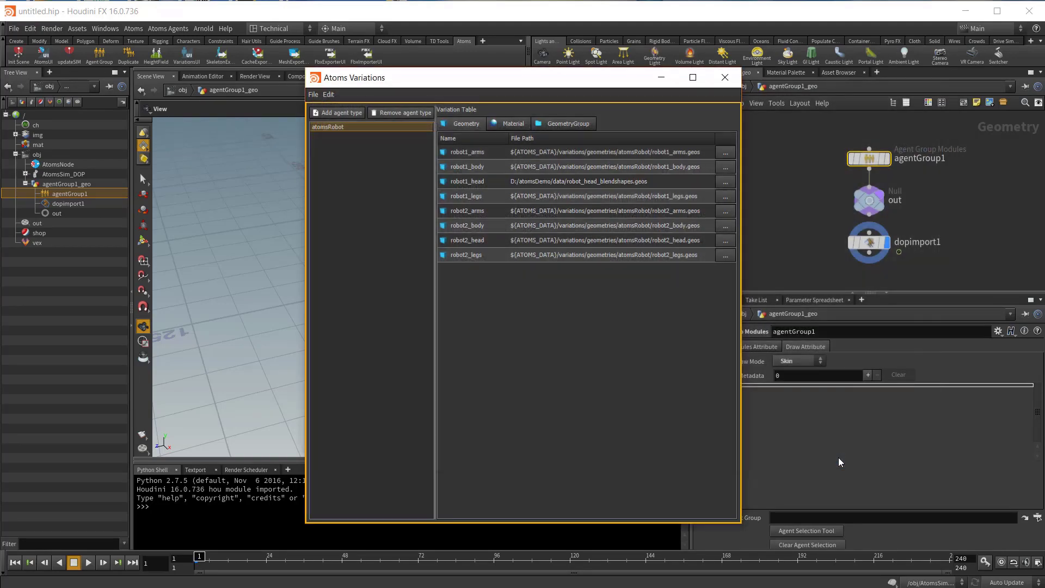
{"action": "left_click", "coordinate": [313, 94]}
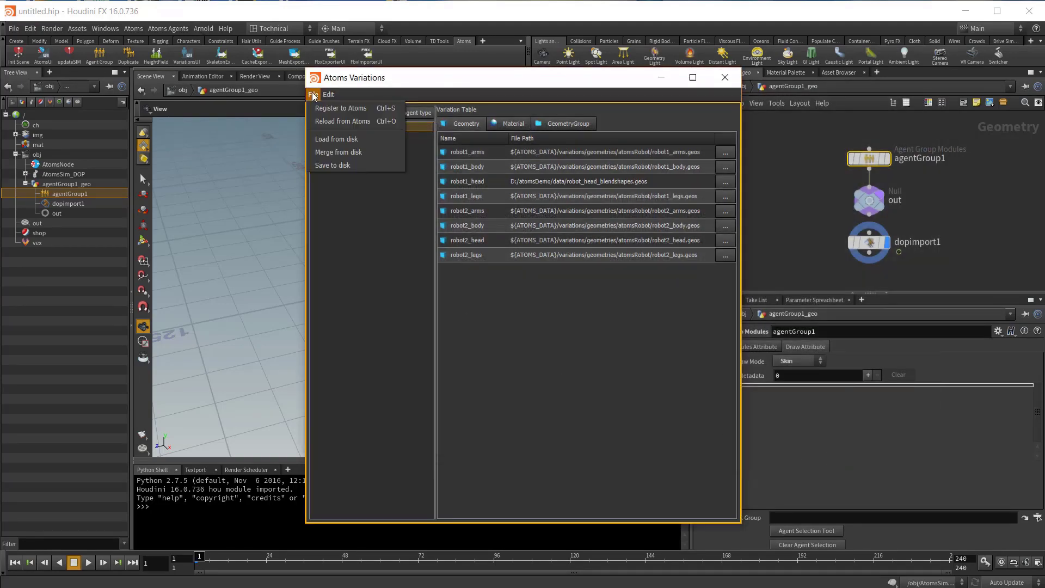
{"action": "left_click", "coordinate": [313, 94]}
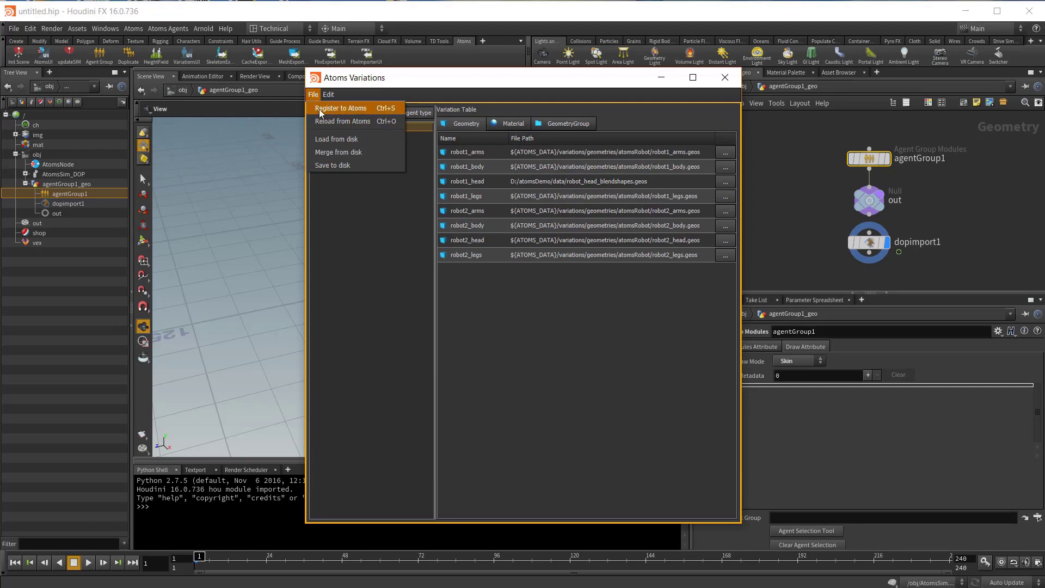
{"action": "left_click", "coordinate": [320, 109]}
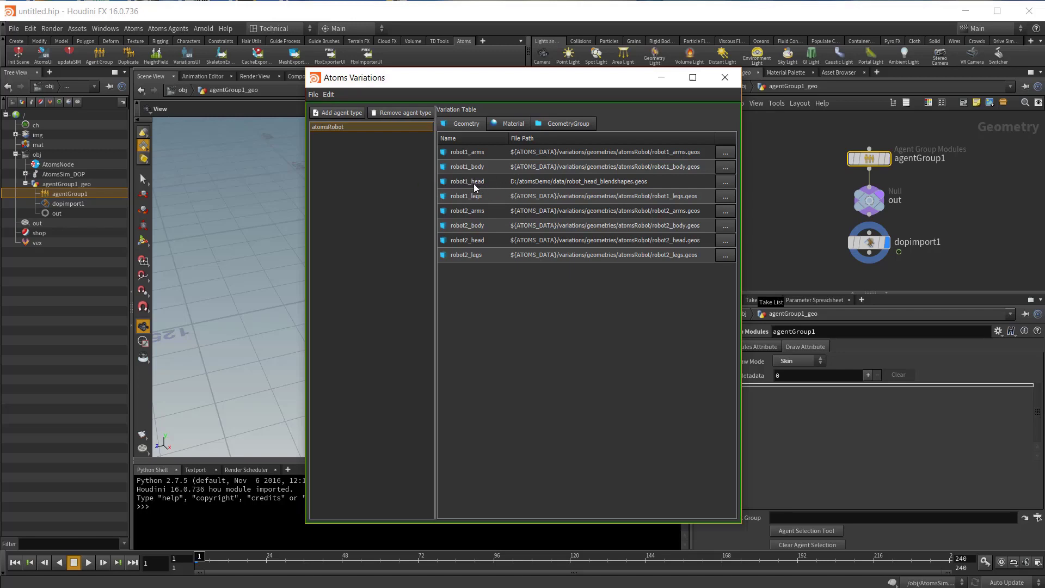
{"action": "left_click", "coordinate": [724, 78]}
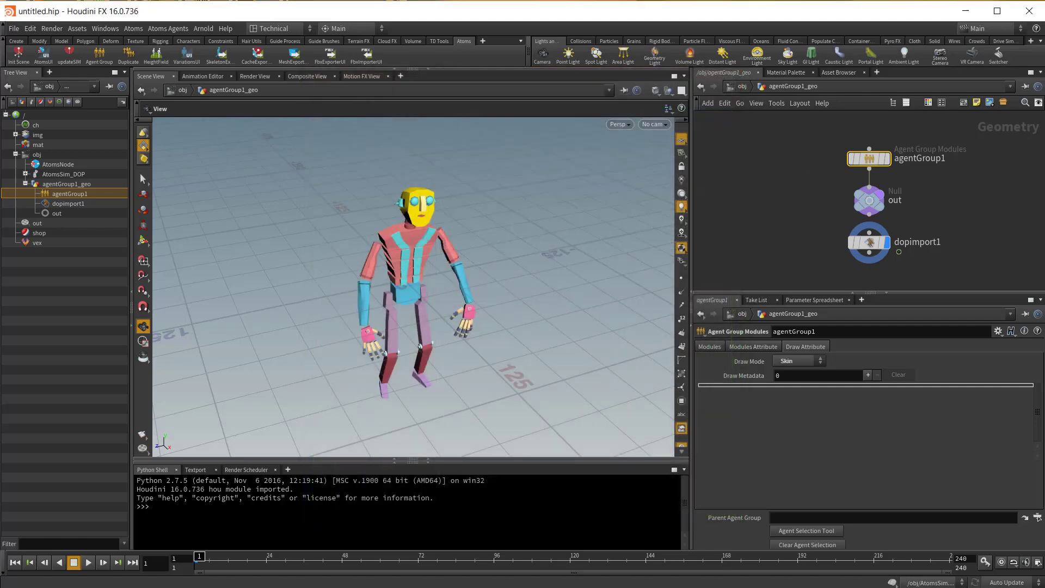
Step: Apply the Robot1 variation with the Variation Randomizer, then close it
{"action": "left_click", "coordinate": [135, 29]}
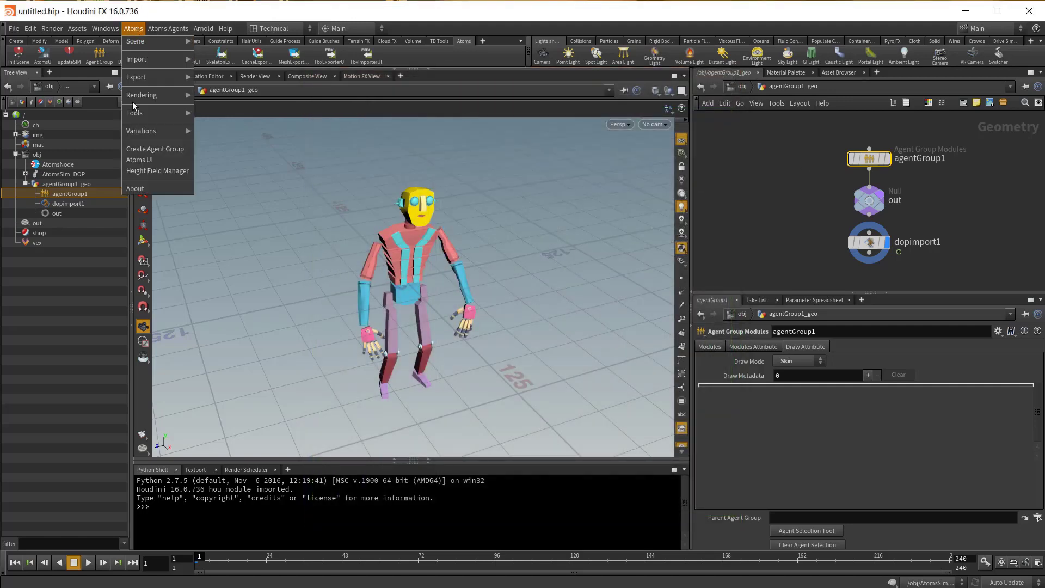
{"action": "mouse_move", "coordinate": [155, 131]}
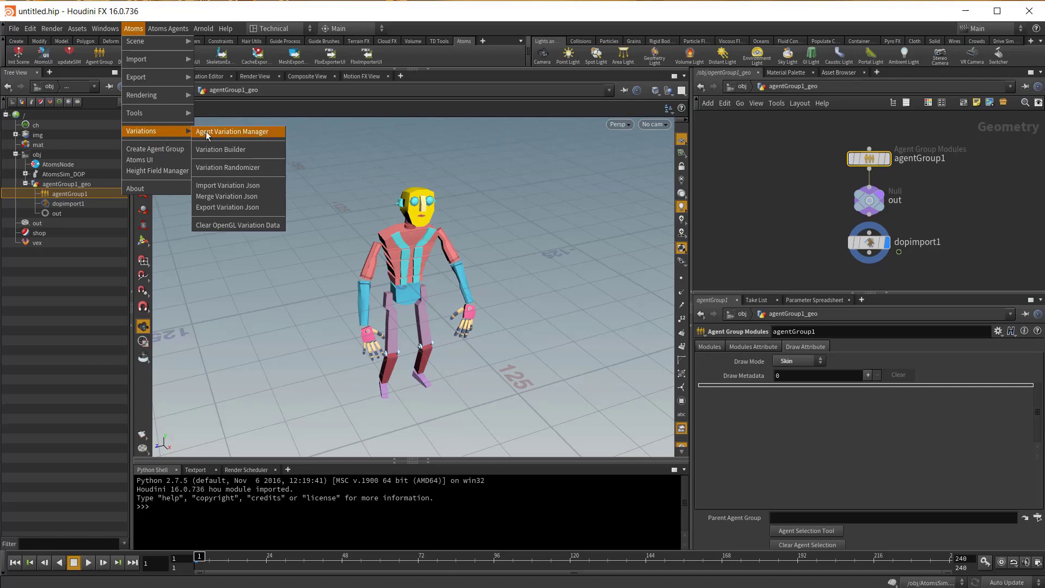
{"action": "left_click", "coordinate": [229, 166]}
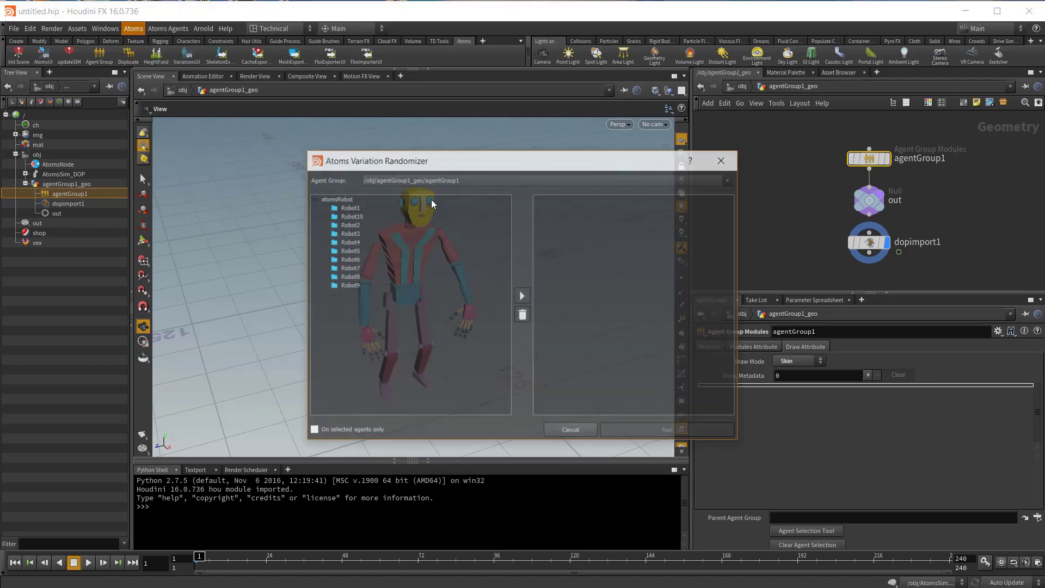
{"action": "left_click", "coordinate": [353, 205]}
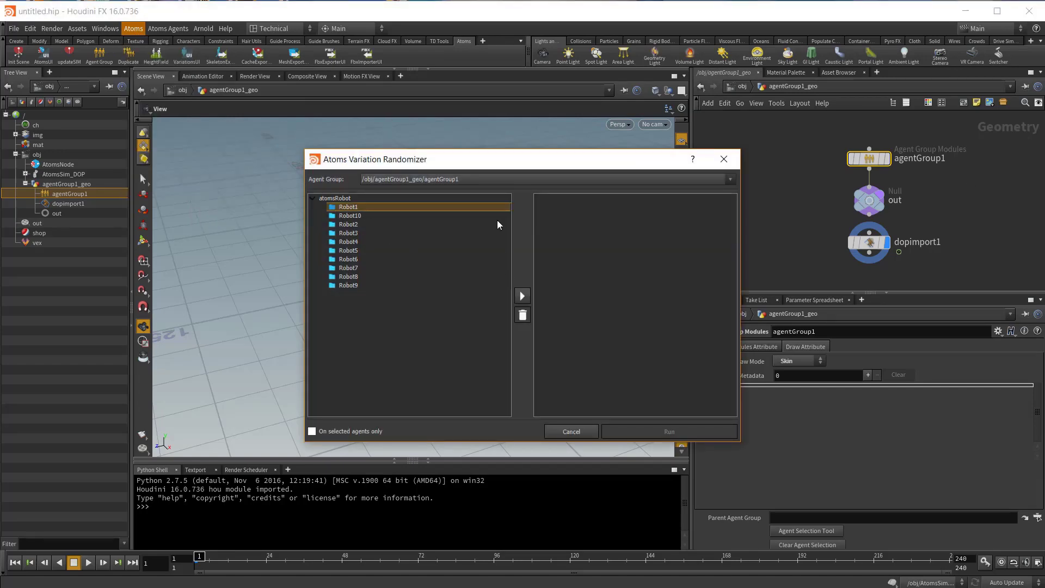
{"action": "left_click", "coordinate": [524, 296]}
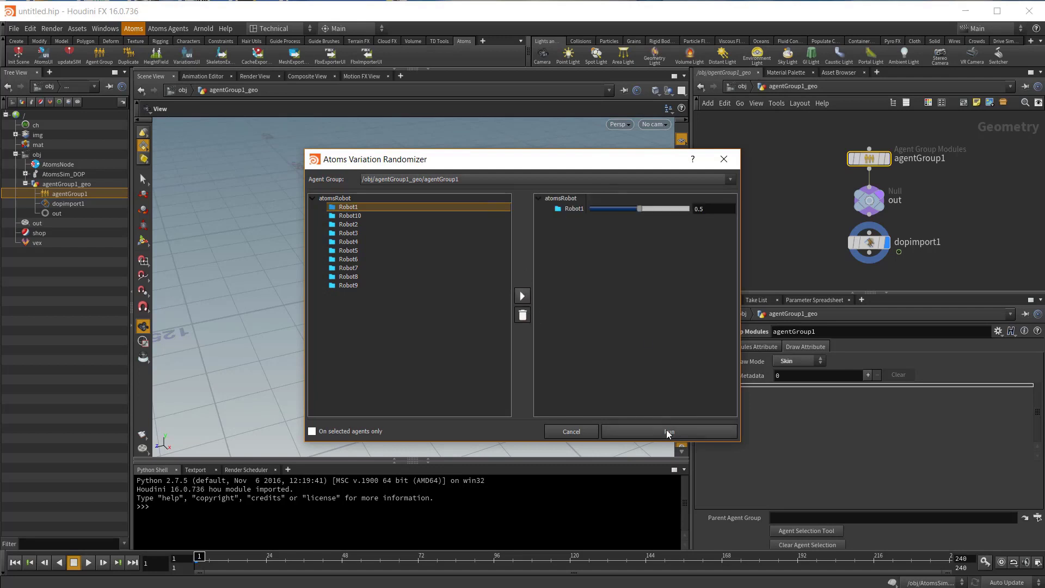
{"action": "left_click", "coordinate": [667, 430]}
{"action": "left_click", "coordinate": [560, 313]}
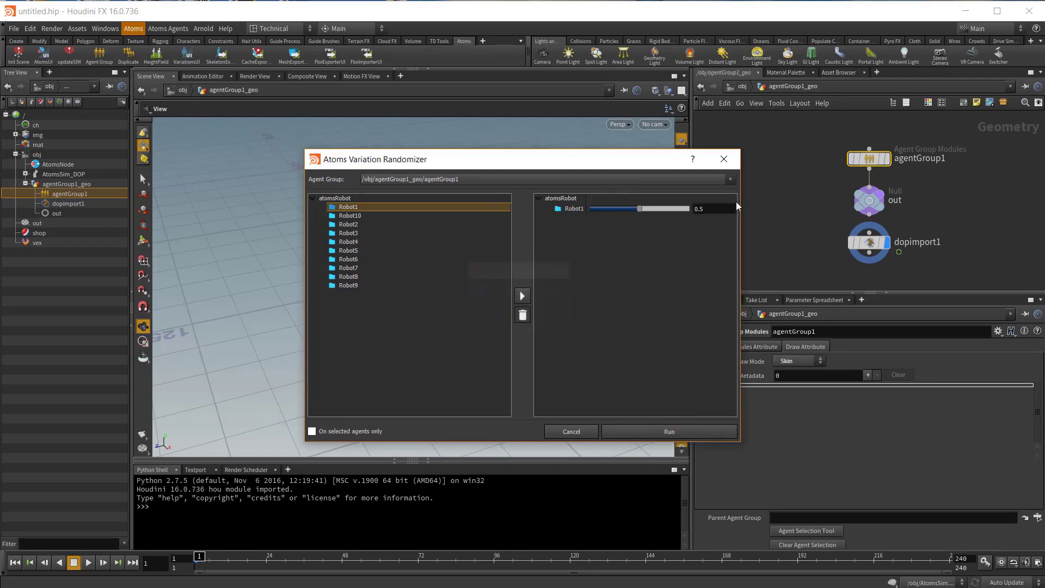
{"action": "left_click", "coordinate": [724, 159]}
Step: Switch agentGroup1's Draw Mode to Variations and orbit around the robot
{"action": "left_click", "coordinate": [804, 360]}
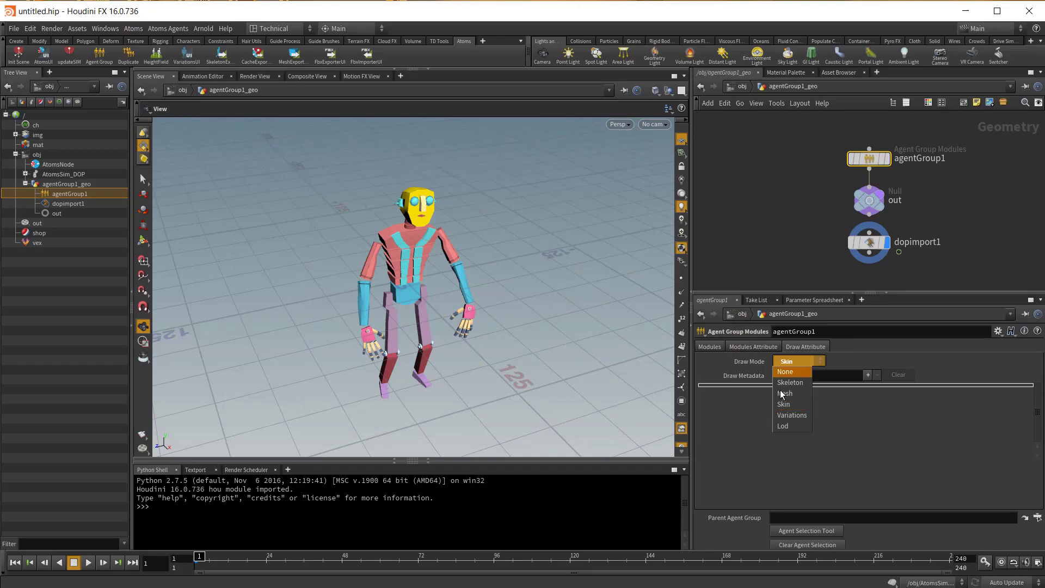
{"action": "left_click", "coordinate": [790, 417]}
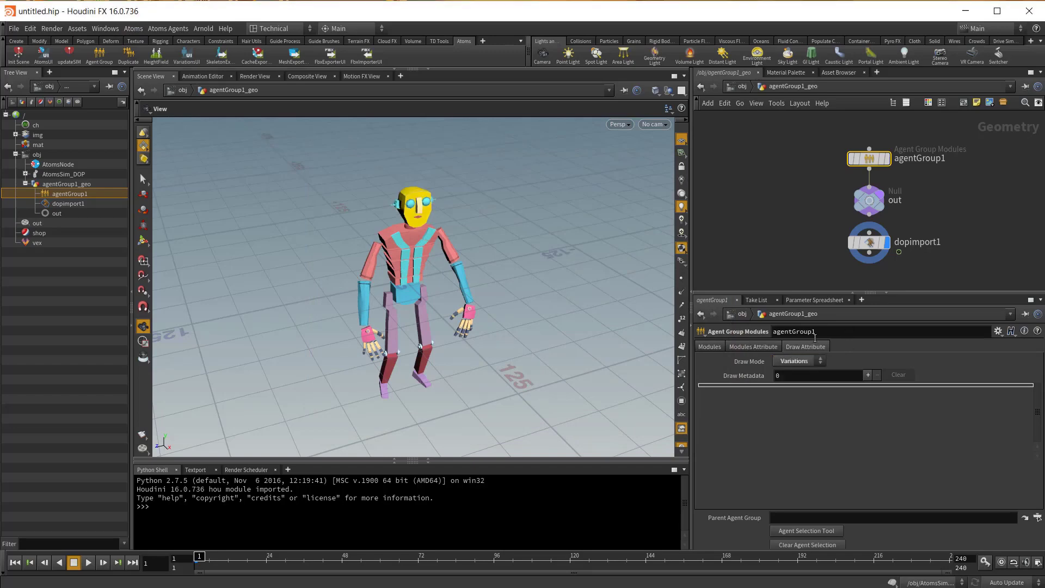
{"action": "mouse_move", "coordinate": [424, 286]}
{"action": "left_mouse_down"}
{"action": "mouse_move", "coordinate": [381, 287]}
{"action": "mouse_move", "coordinate": [784, 242]}
{"action": "left_mouse_up"}
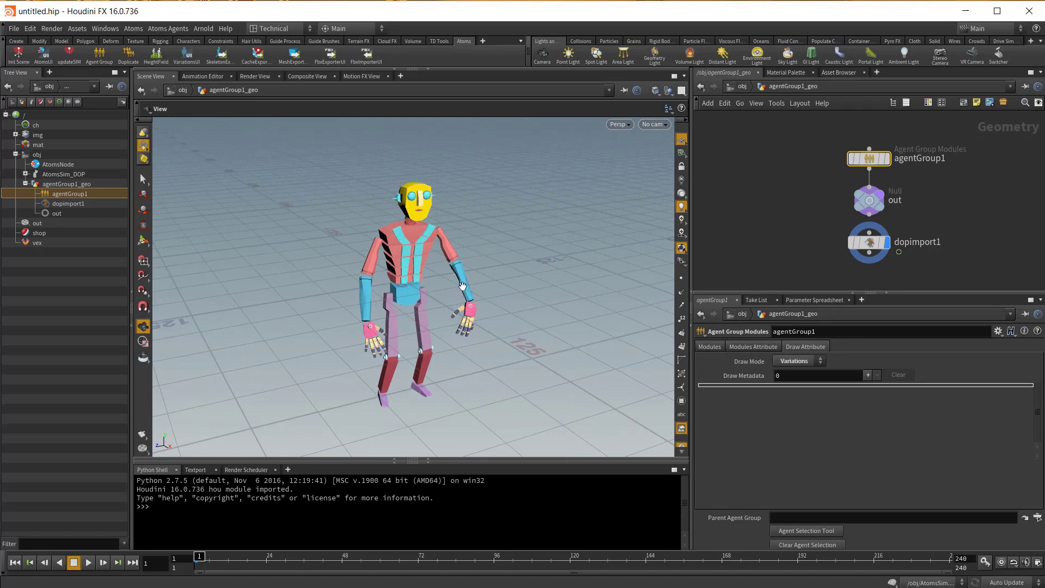
Step: Add an addMetadata behaviour module to agentGroup1 and show its settings
{"action": "left_click", "coordinate": [708, 345]}
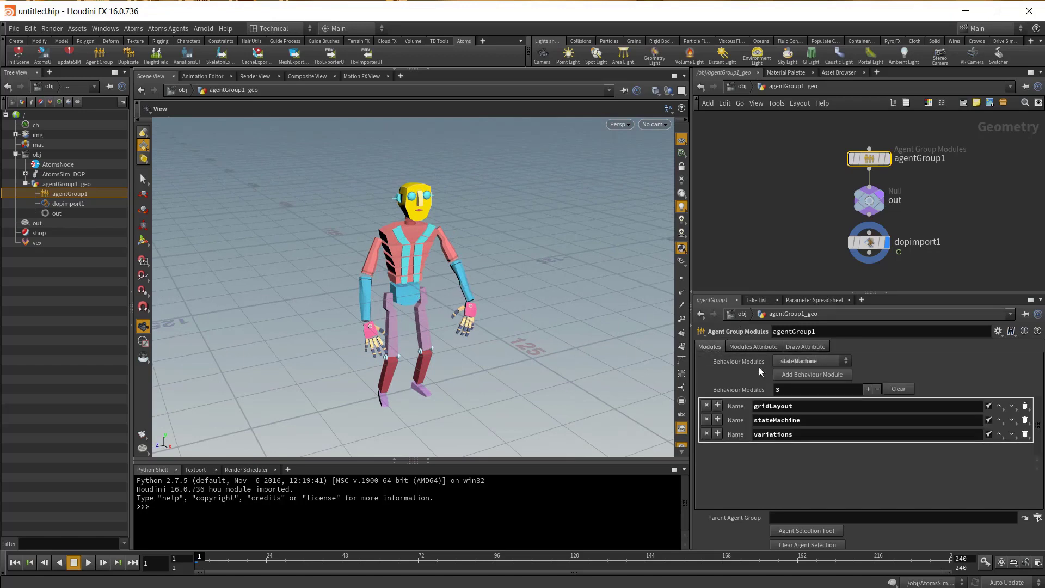
{"action": "left_click", "coordinate": [808, 361]}
{"action": "left_click", "coordinate": [797, 372]}
{"action": "left_click", "coordinate": [814, 374]}
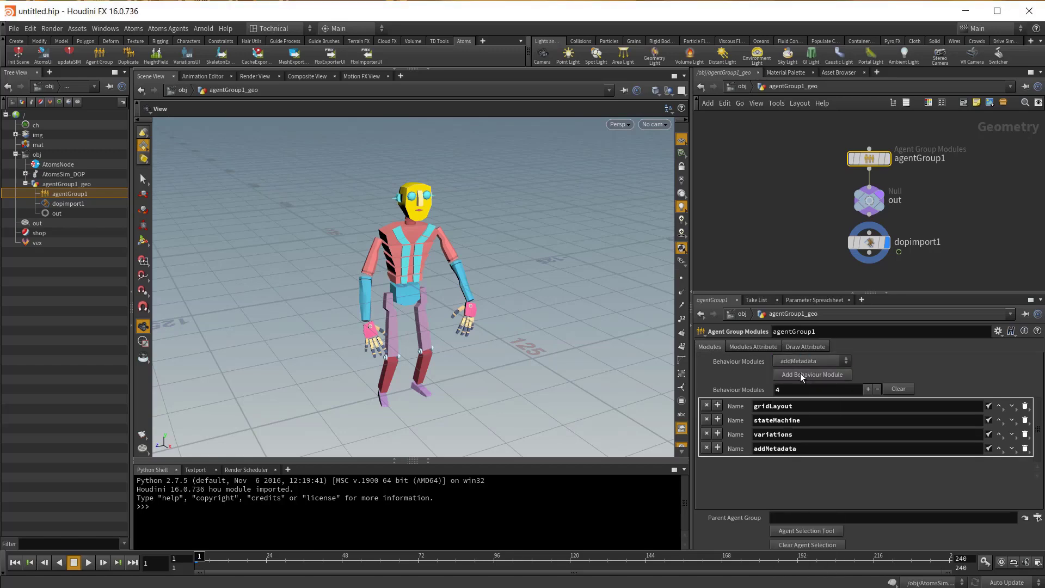
{"action": "left_click", "coordinate": [746, 345]}
{"action": "left_click", "coordinate": [829, 360]}
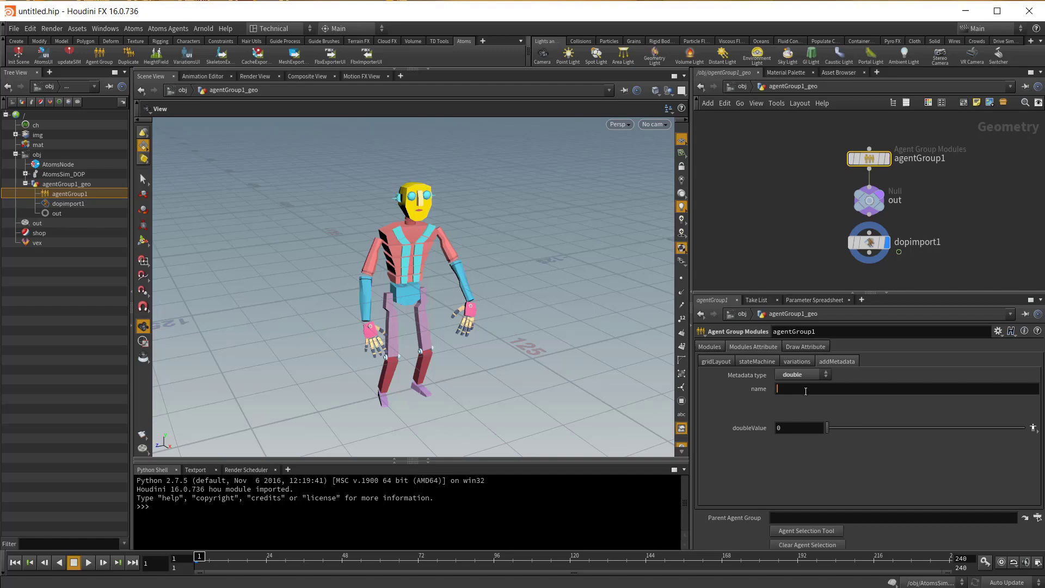
{"action": "type", "text": "atom"}
{"action": "type", "text": "sRobot"}
{"action": "type", "text": "_"}
{"action": "left_click", "coordinate": [133, 29]}
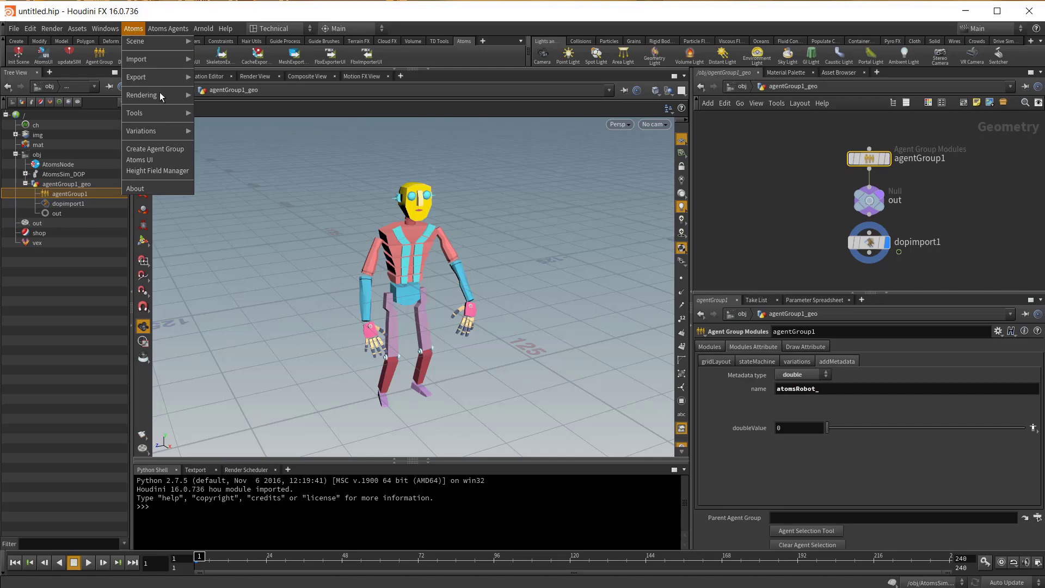
{"action": "mouse_move", "coordinate": [140, 131]}
{"action": "left_click", "coordinate": [213, 132]}
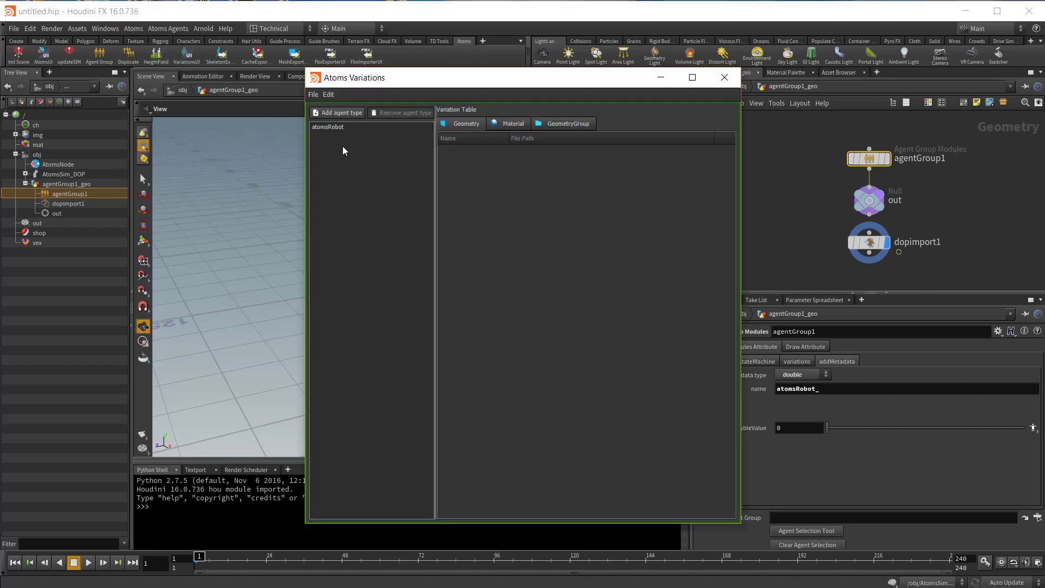
{"action": "left_click", "coordinate": [330, 128]}
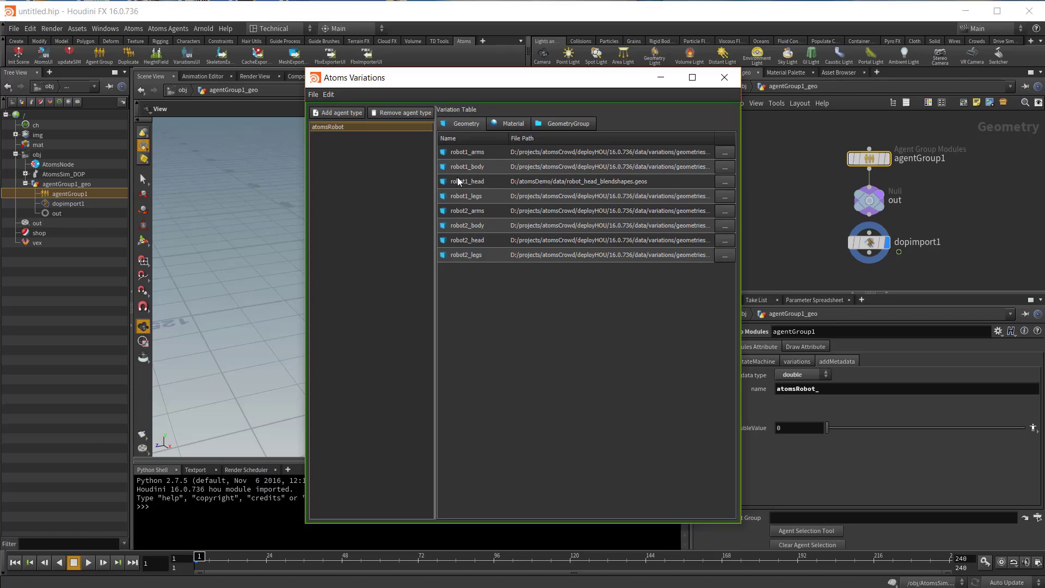
{"action": "left_click", "coordinate": [724, 77]}
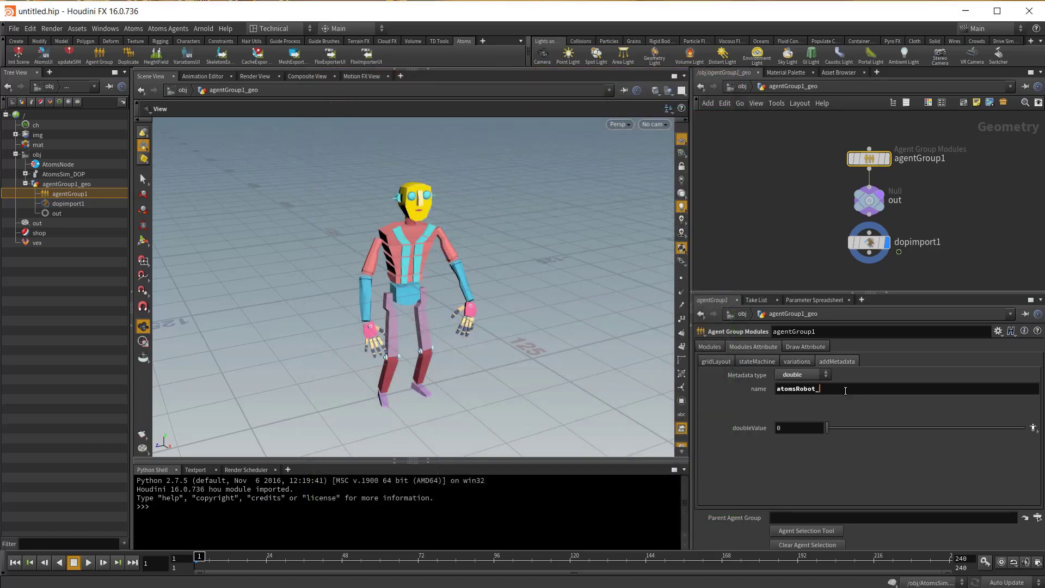
{"action": "type", "text": "robot1_"}
{"action": "type", "text": "head_"}
{"action": "type", "text": "0"}
Step: Rename the head metadata to atomsRobot_robot1_head_1 and drag its double value back down to 0
{"action": "mouse_move", "coordinate": [828, 431]}
{"action": "left_mouse_down"}
{"action": "mouse_move", "coordinate": [847, 435]}
{"action": "mouse_move", "coordinate": [817, 434]}
{"action": "left_mouse_up"}
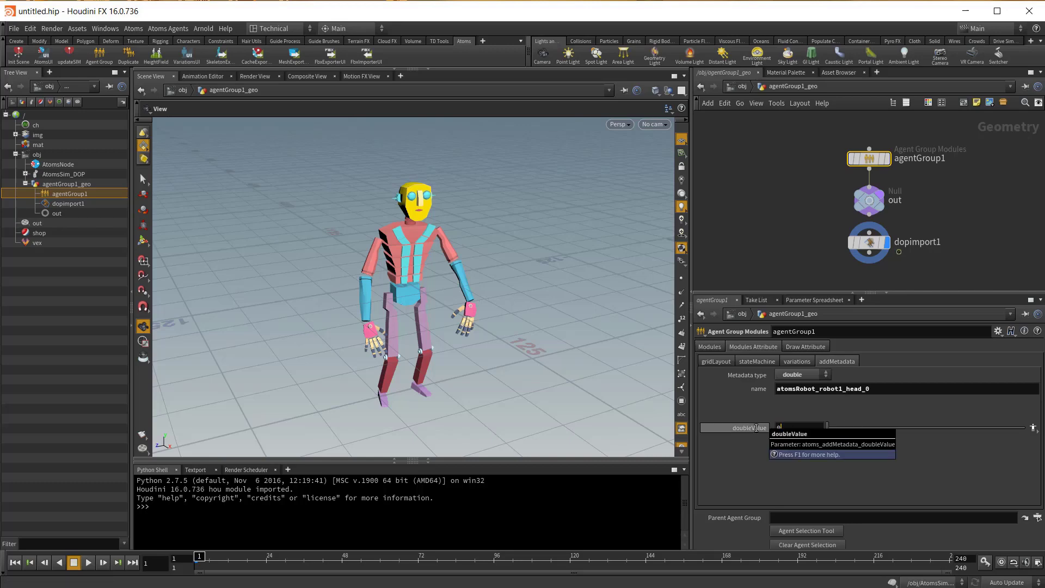
{"action": "key", "text": "BackSpace"}
{"action": "type", "text": "1."}
{"action": "key", "text": "Return"}
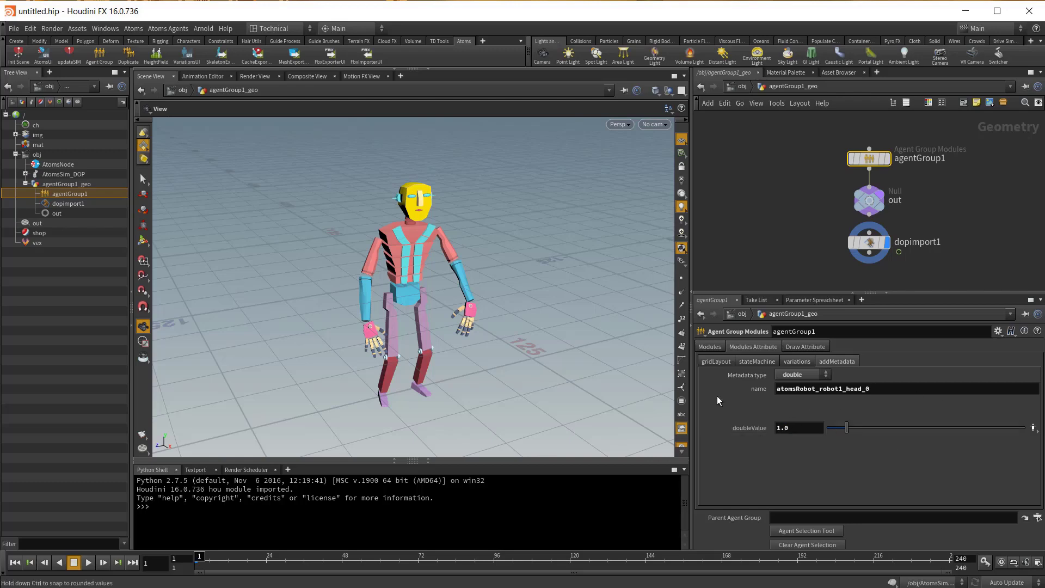
{"action": "key", "text": "BackSpace"}
{"action": "type", "text": "1"}
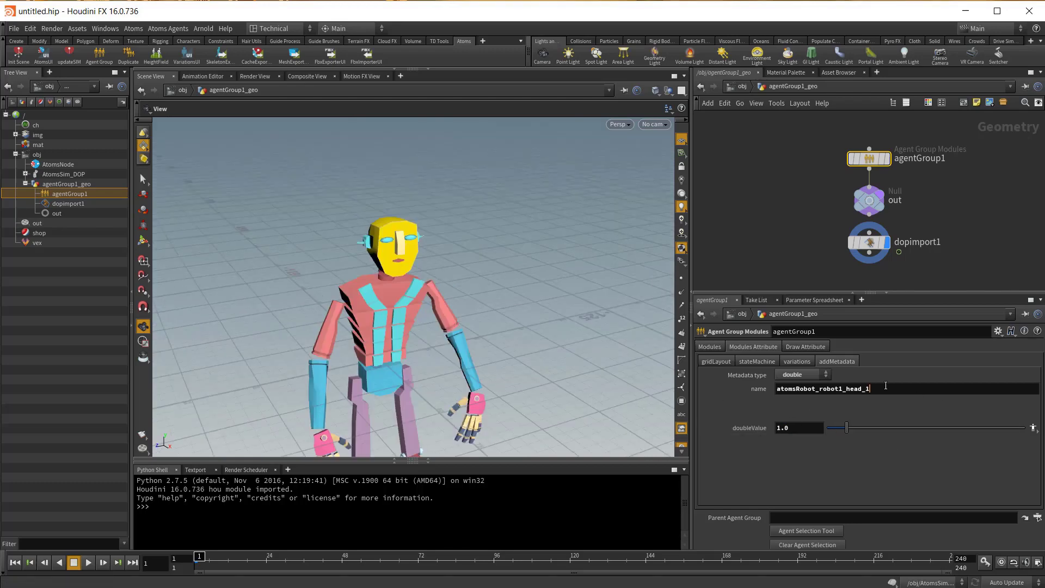
{"action": "key", "text": "Return"}
{"action": "left_click_drag", "start_coordinate": [847, 427], "coordinate": [818, 432]}
Step: Add a second addMetadata behaviour module and copy the existing head metadata name
{"action": "left_click", "coordinate": [709, 344]}
{"action": "left_click", "coordinate": [802, 374]}
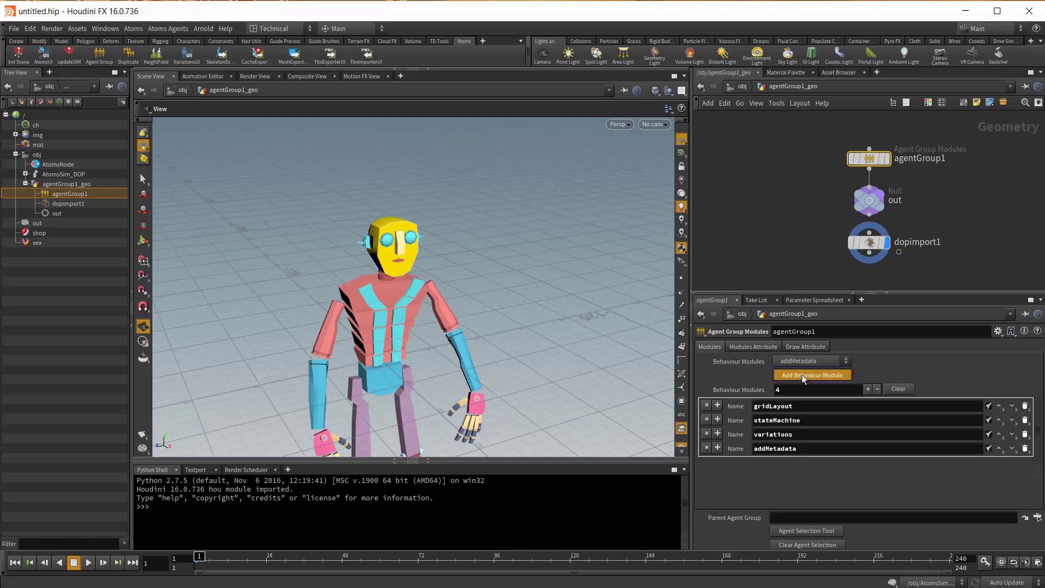
{"action": "left_click", "coordinate": [751, 347]}
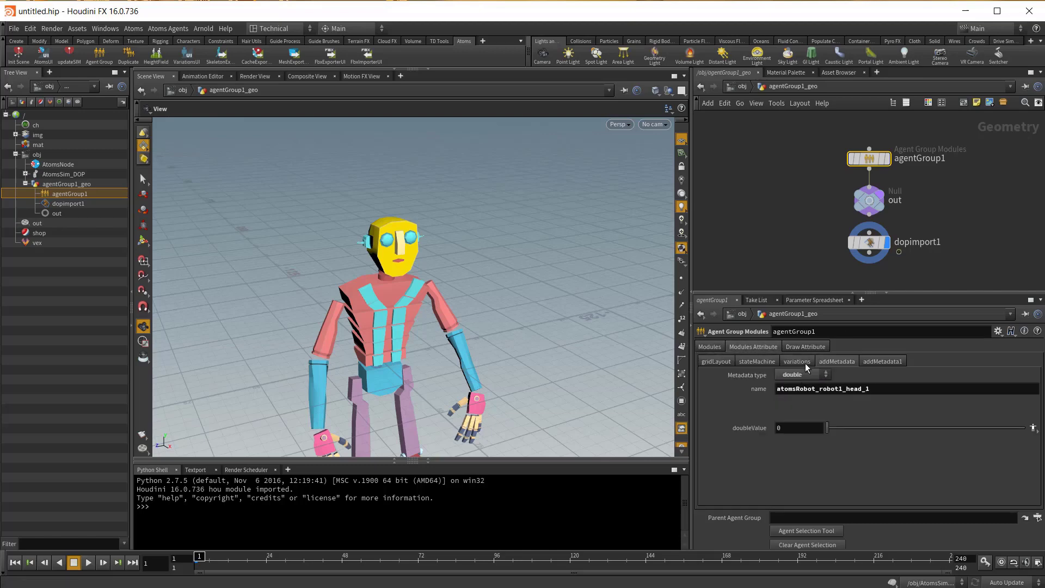
{"action": "left_click_drag", "start_coordinate": [880, 389], "coordinate": [767, 390]}
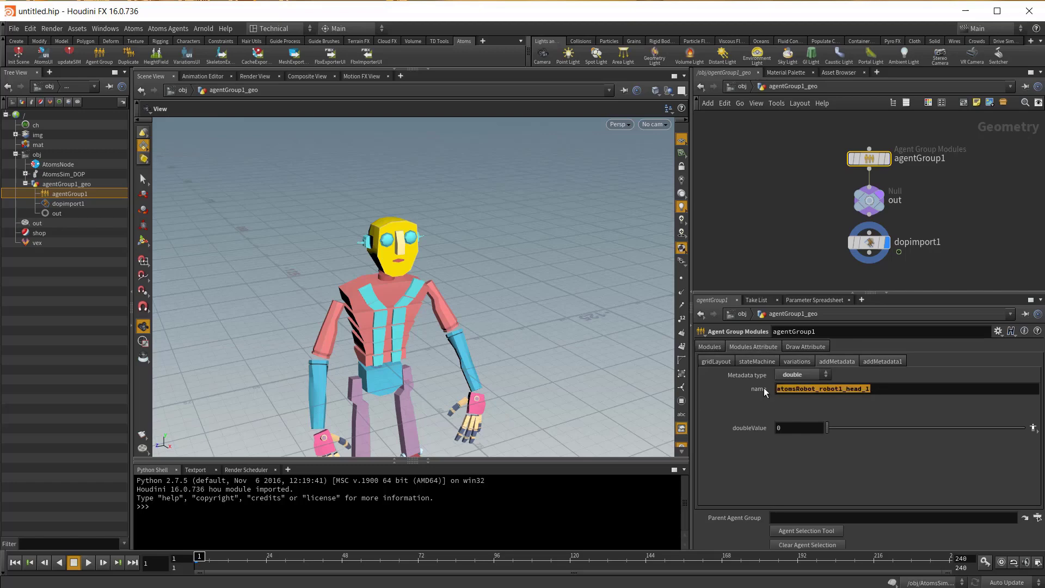
Step: Set the addMetadata1 module's metadata type to double
{"action": "left_click", "coordinate": [883, 361]}
{"action": "left_click", "coordinate": [806, 379]}
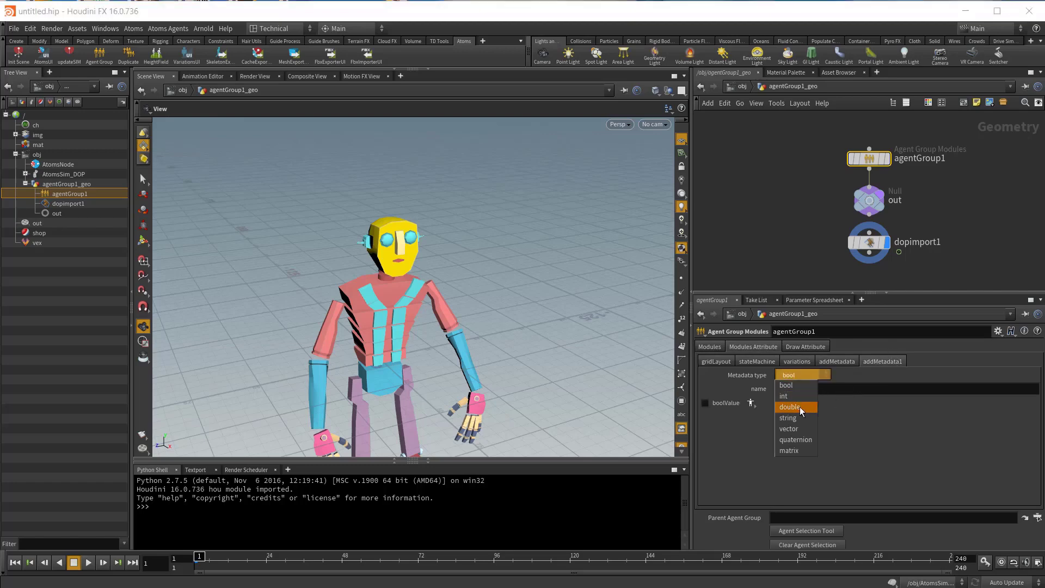
{"action": "left_click", "coordinate": [799, 406]}
{"action": "type", "text": "atomsRobot_robot1_head_1"}
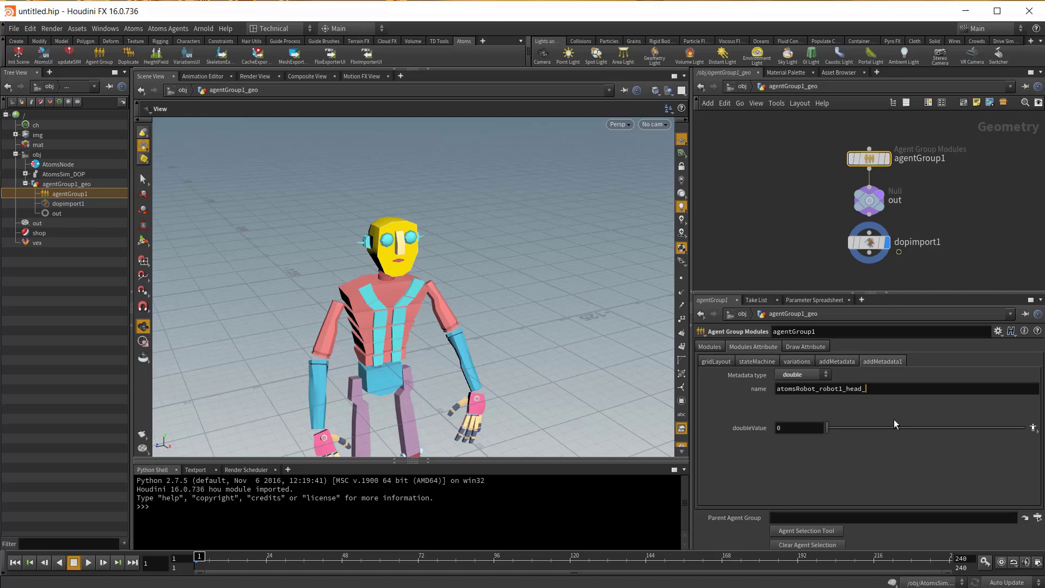